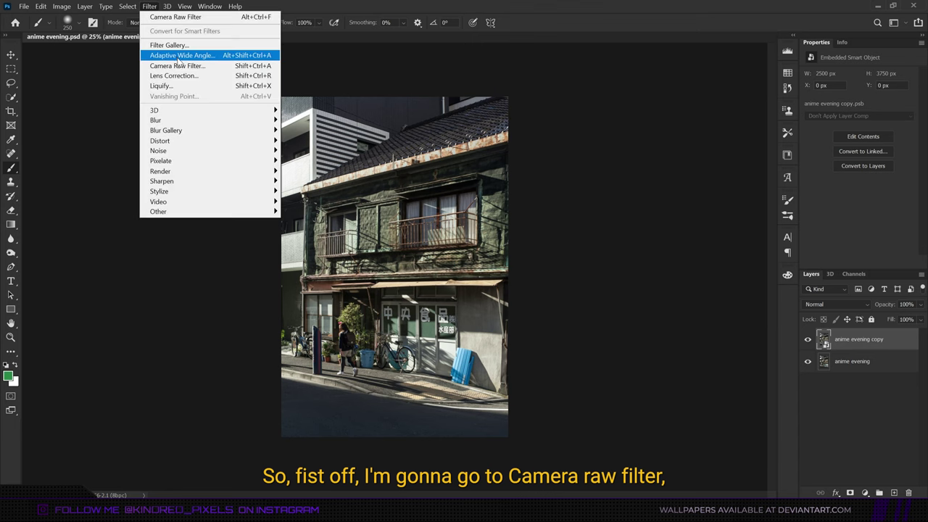
Grade the copy layer in Camera Raw with Temp +14, Shadows +56 and Vibrance +65.
click(180, 65)
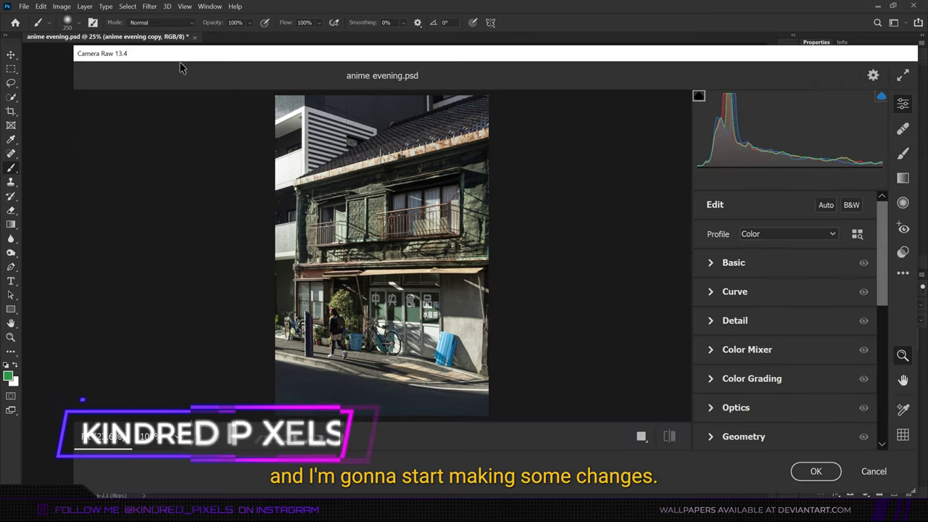
click(732, 263)
drag(784, 262, 781, 289)
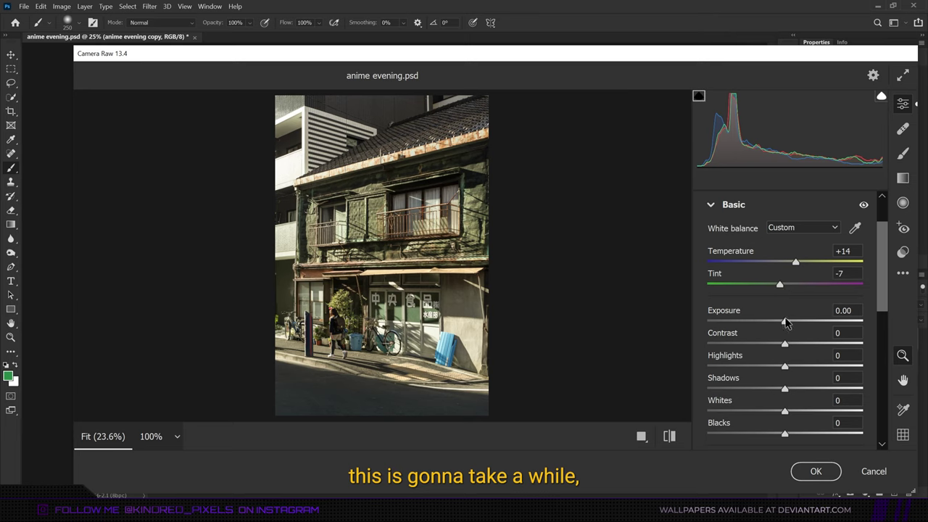
scroll(786, 323, down, 2)
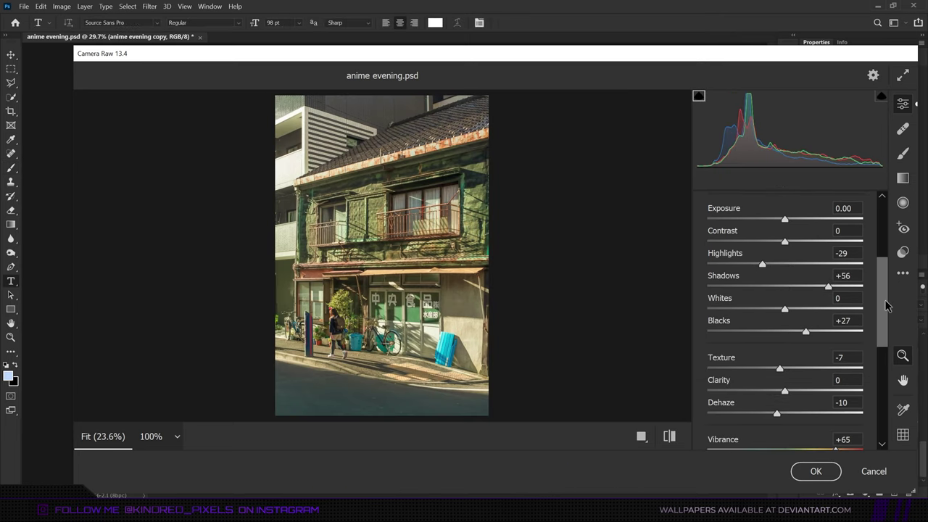
drag(885, 299, 885, 339)
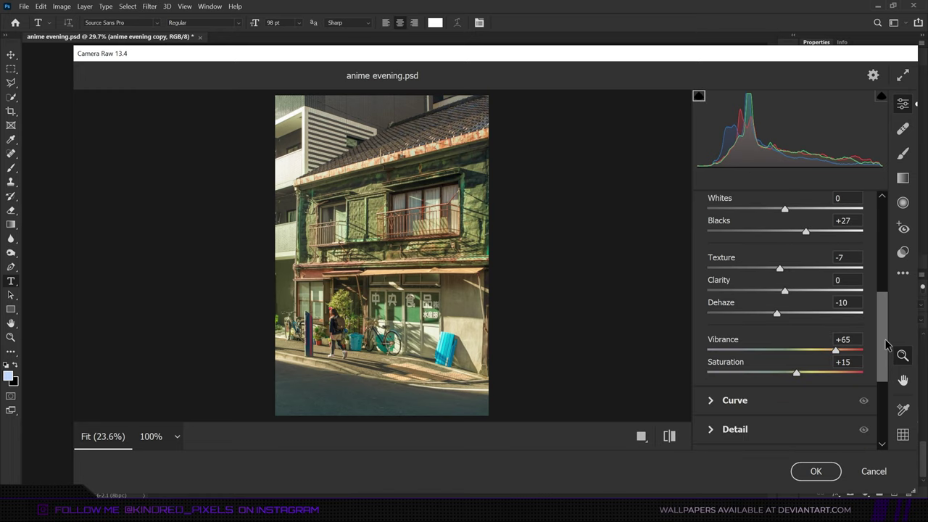
scroll(885, 345, down, 5)
Set Calibration Green Hue to +68 and toggle the graded copy against the original.
click(729, 436)
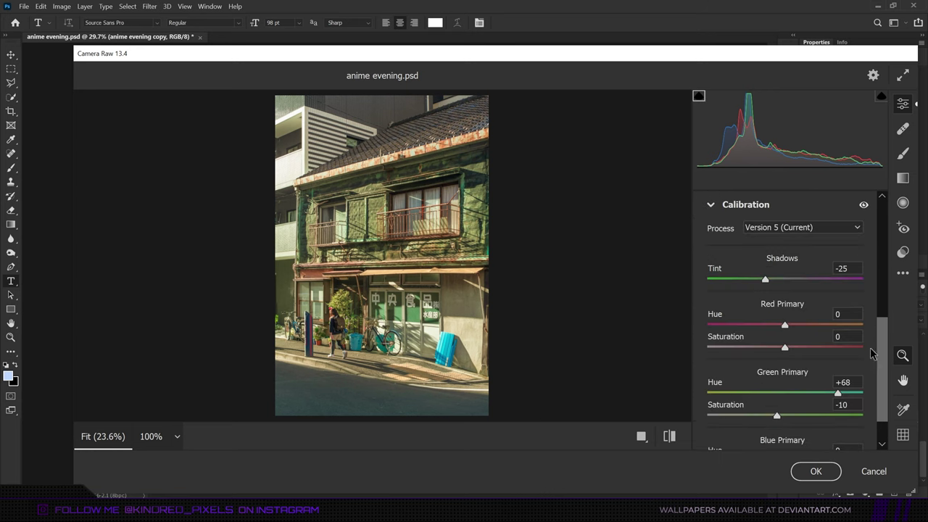
scroll(887, 379, down, 2)
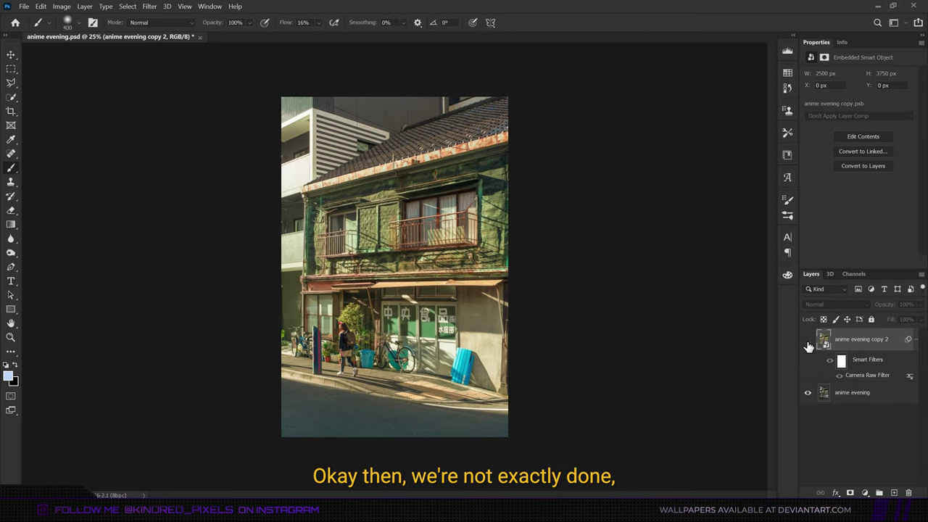
click(807, 341)
click(807, 341)
click(807, 340)
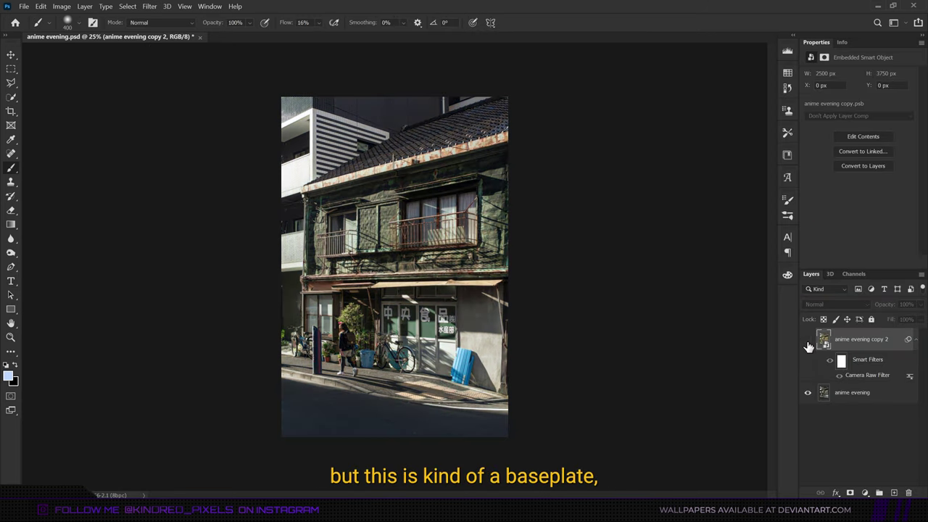
click(808, 340)
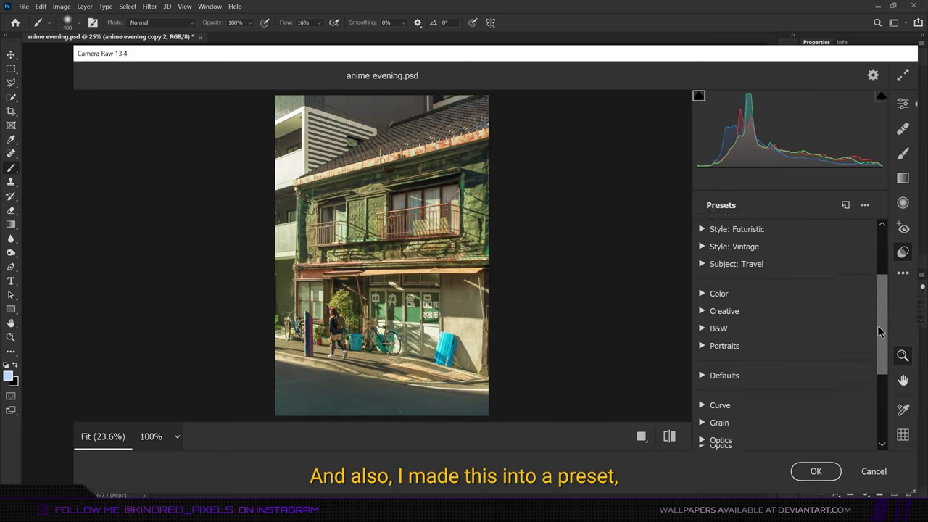
scroll(874, 403, down, 5)
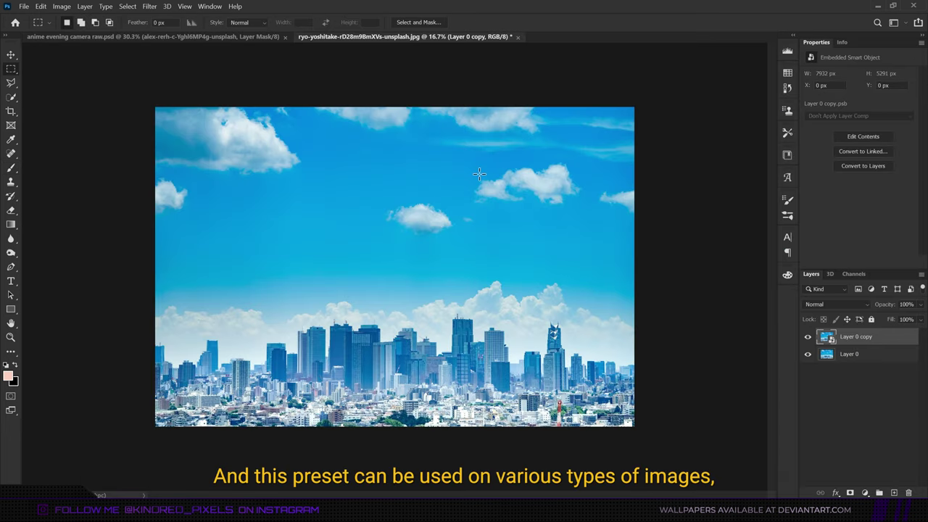
Apply the Anime baseplate user preset to the skyline copy through Camera Raw.
click(149, 6)
click(182, 65)
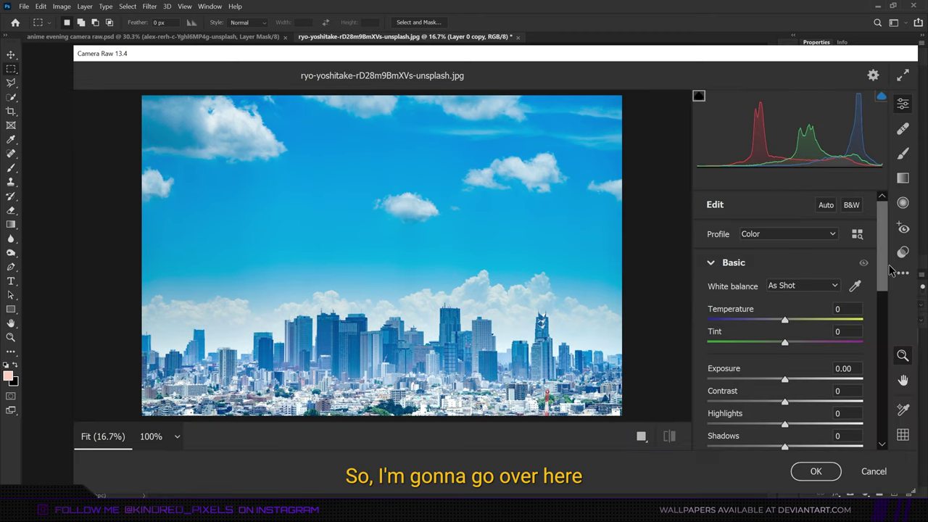
click(902, 251)
scroll(783, 326, down, 10)
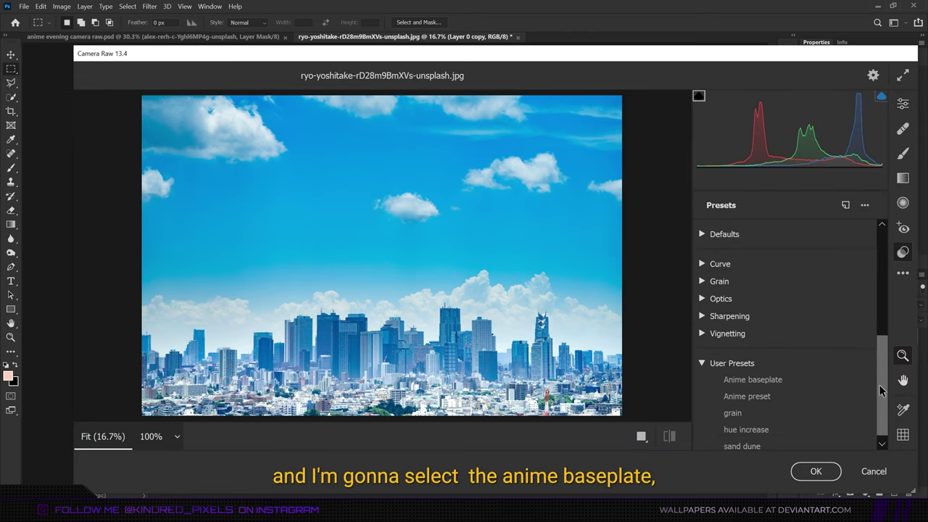
click(768, 381)
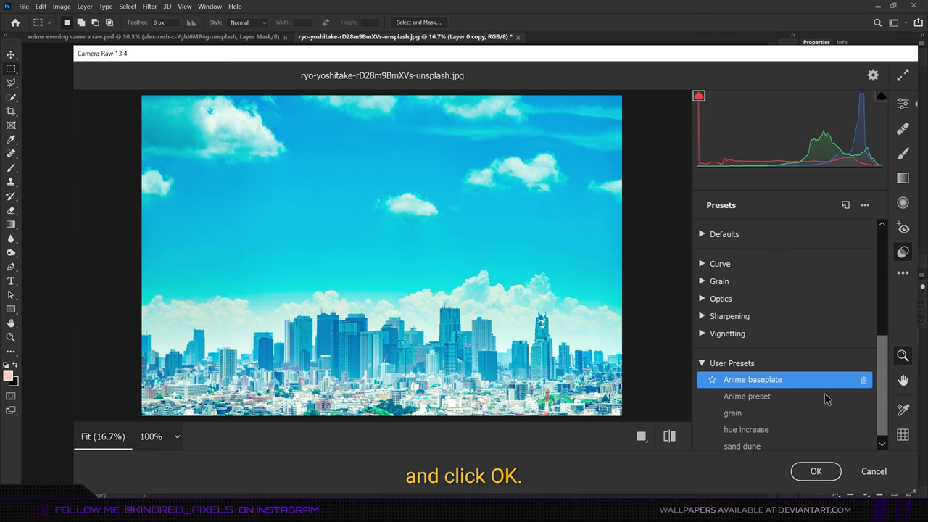
click(815, 472)
Toggle the filtered skyline copy's visibility to compare before and after.
click(808, 337)
click(807, 338)
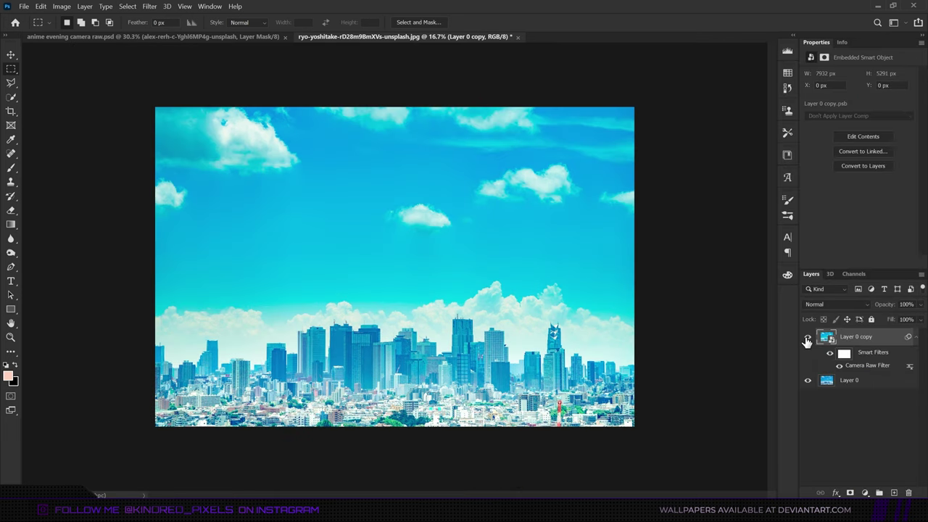
click(807, 338)
click(808, 339)
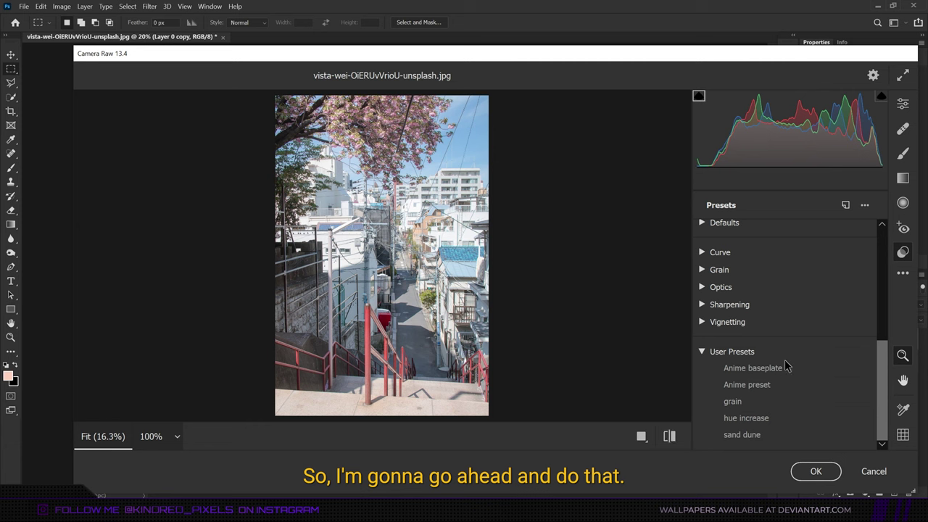
Apply the Anime baseplate preset to the stairway photo, then set Tint +14 and Blacks +53.
click(753, 368)
key(e)
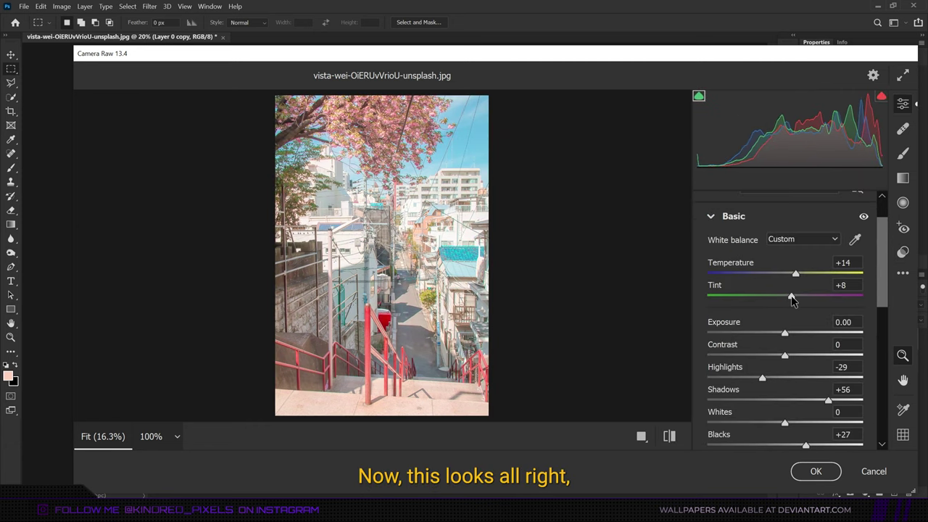
mouse_move(792, 300)
mouse_down()
mouse_move(810, 301)
mouse_move(795, 301)
mouse_up()
scroll(797, 319, down, 2)
drag(805, 357, 828, 361)
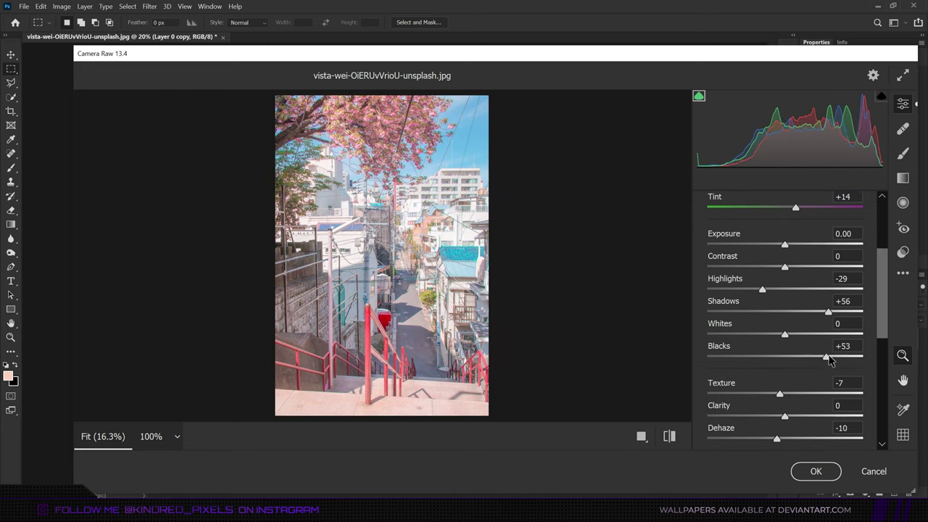
key(Return)
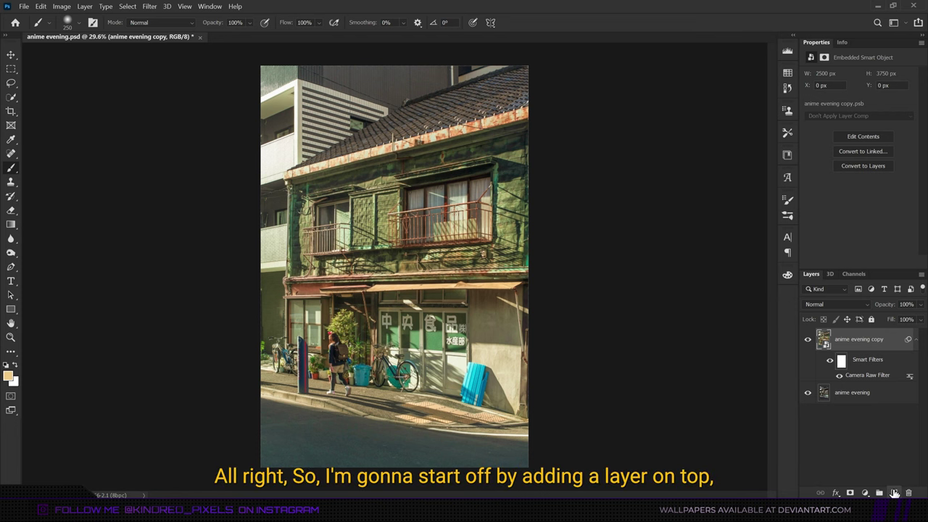
Add a new layer set to Soft Light blending.
click(894, 493)
click(850, 301)
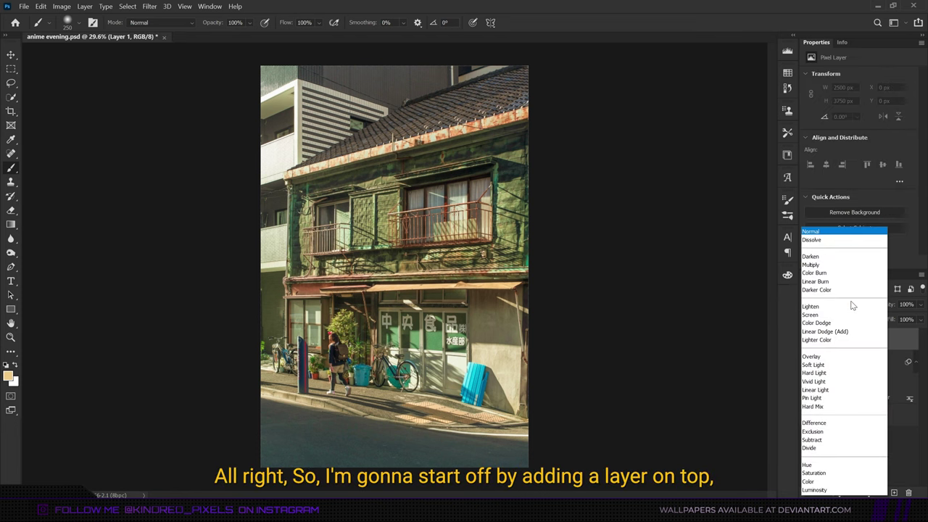
click(836, 365)
Draw a pale yellow f9d28f gradient inward from the photo's left edge.
click(8, 375)
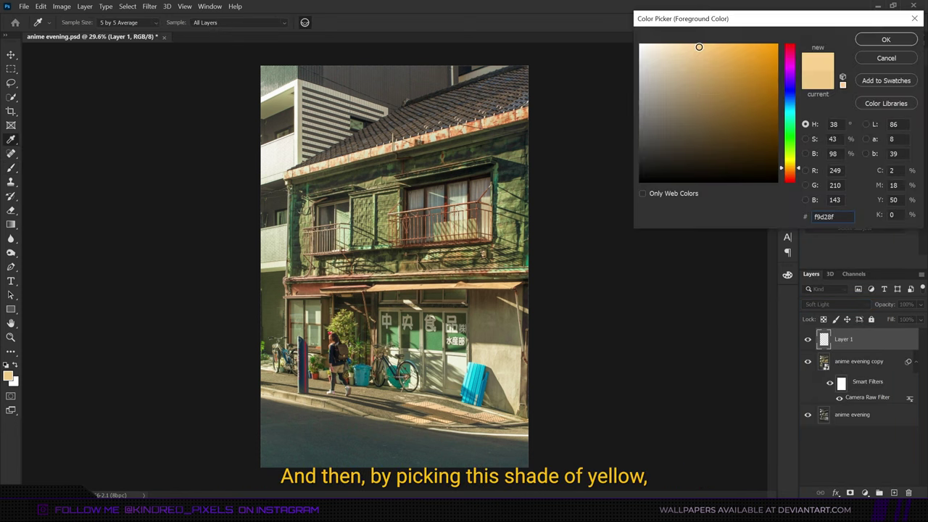
key(Return)
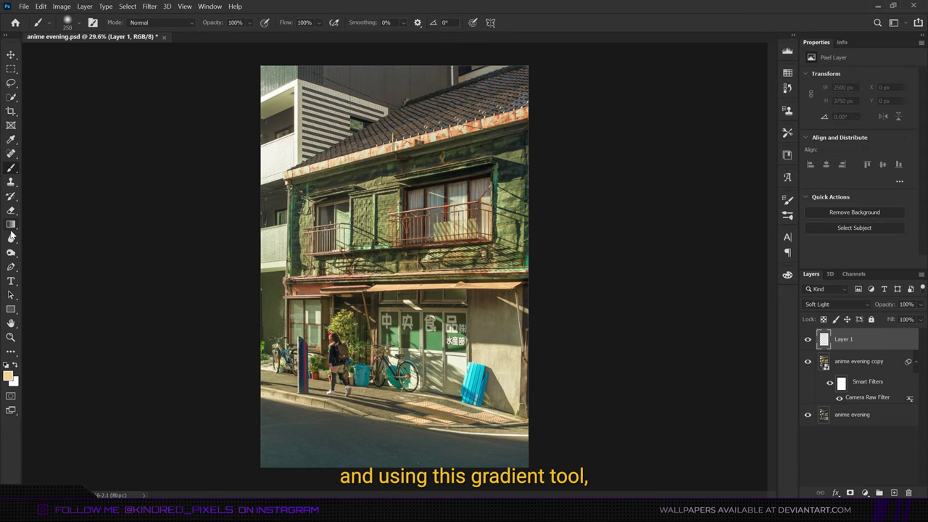
click(10, 226)
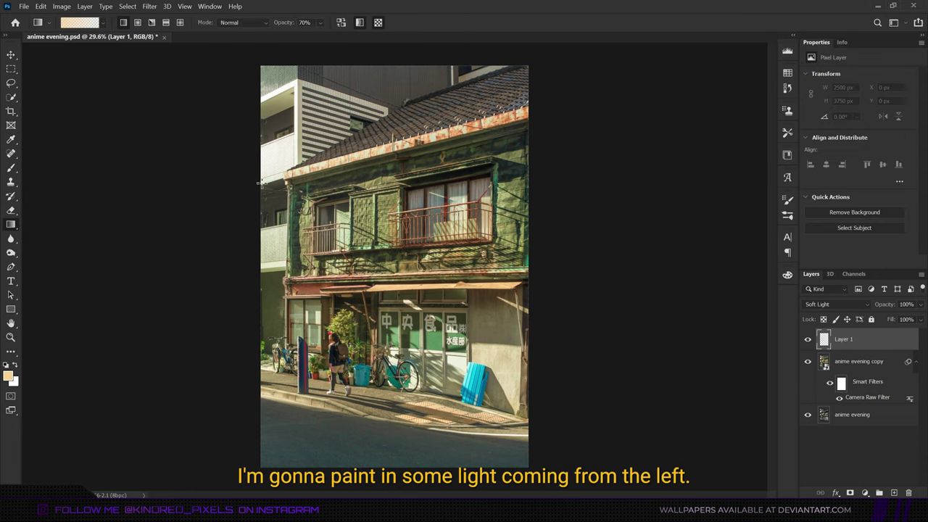
drag(250, 230, 534, 283)
key(ctrl+z)
drag(232, 218, 597, 249)
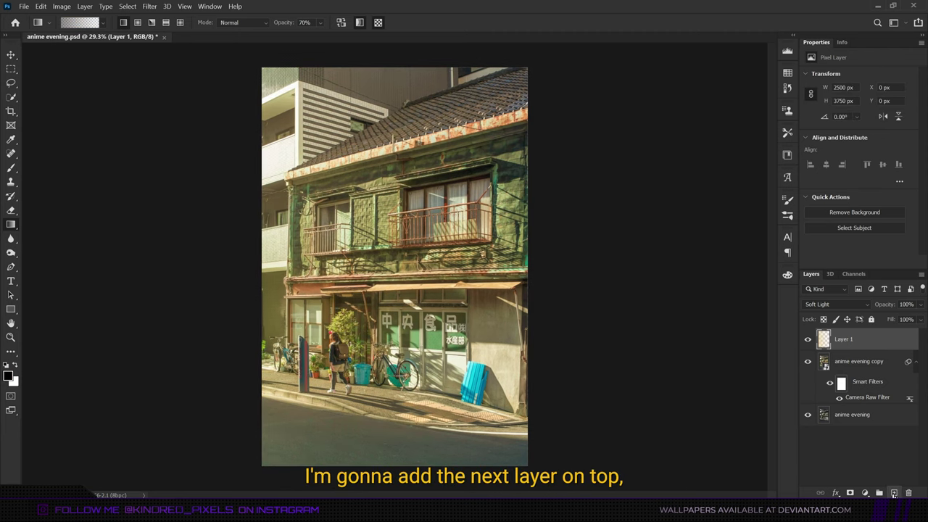
Add Layer 2 set to Overlay blending.
click(893, 493)
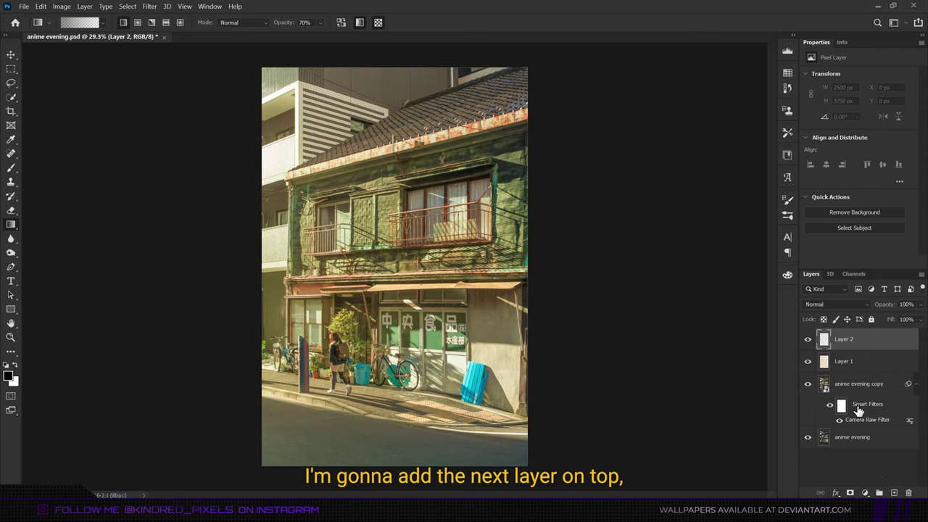
click(850, 305)
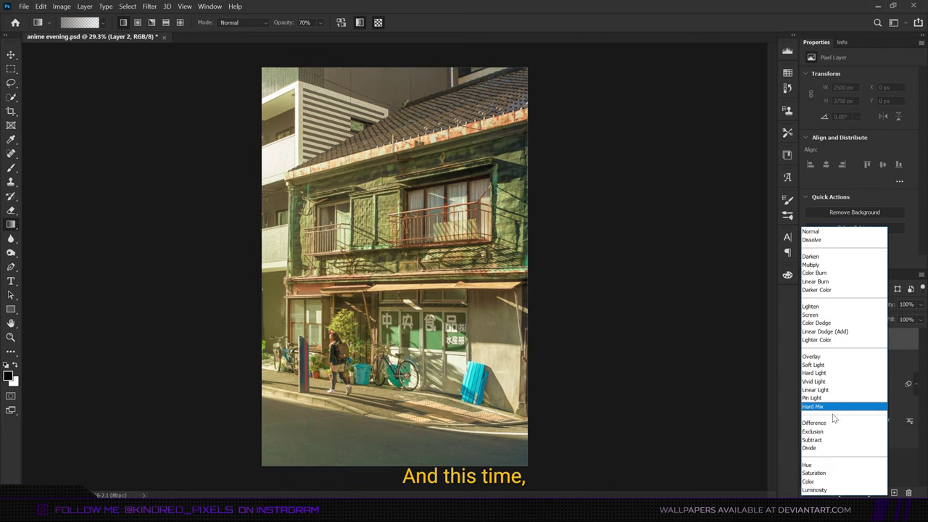
click(834, 357)
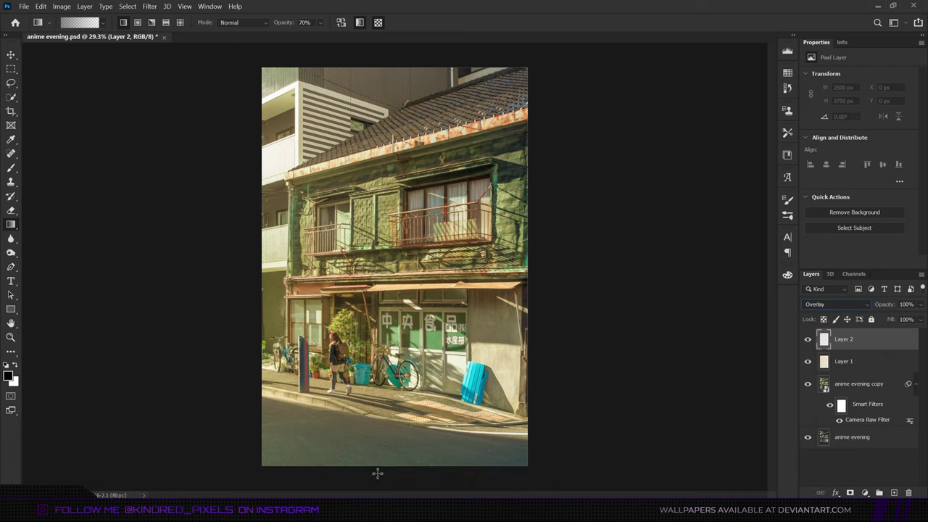
Darken the bottom and right with gradients at about 51% opacity, masking the building's right side.
drag(377, 471, 388, 380)
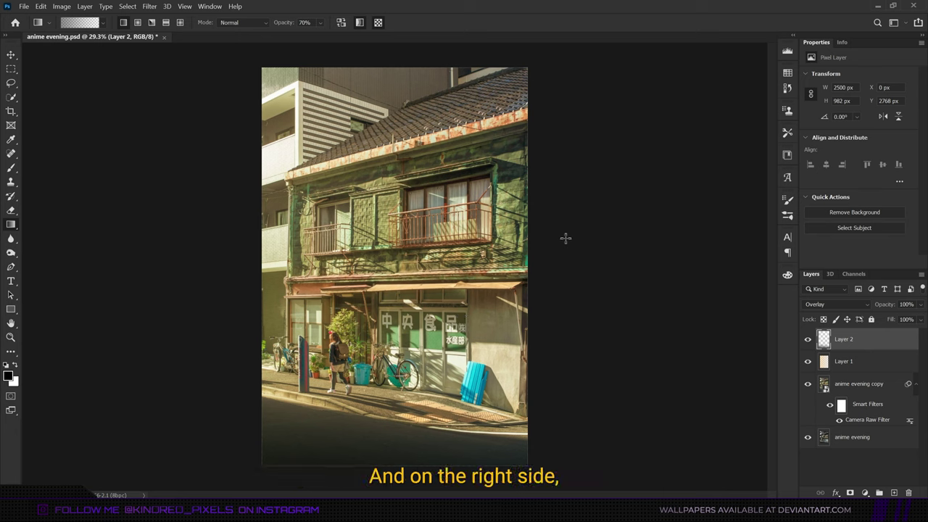
drag(548, 268, 435, 268)
key(ctrl+z)
drag(563, 332, 435, 331)
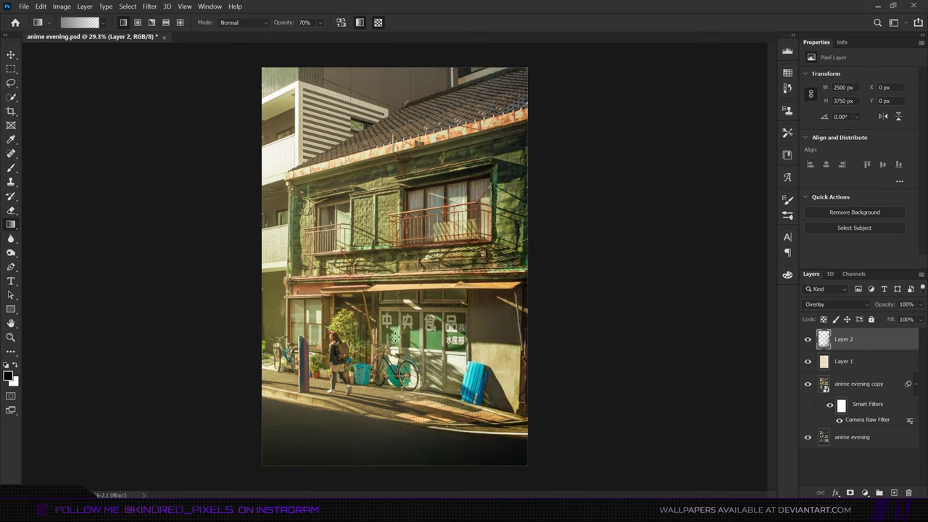
drag(886, 308, 864, 308)
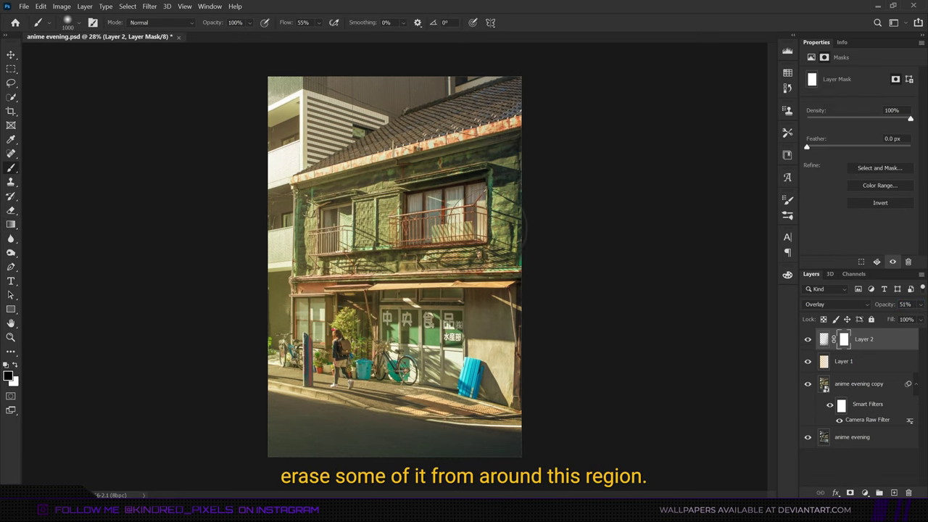
mouse_move(493, 229)
mouse_down()
mouse_move(504, 232)
mouse_move(478, 318)
mouse_up()
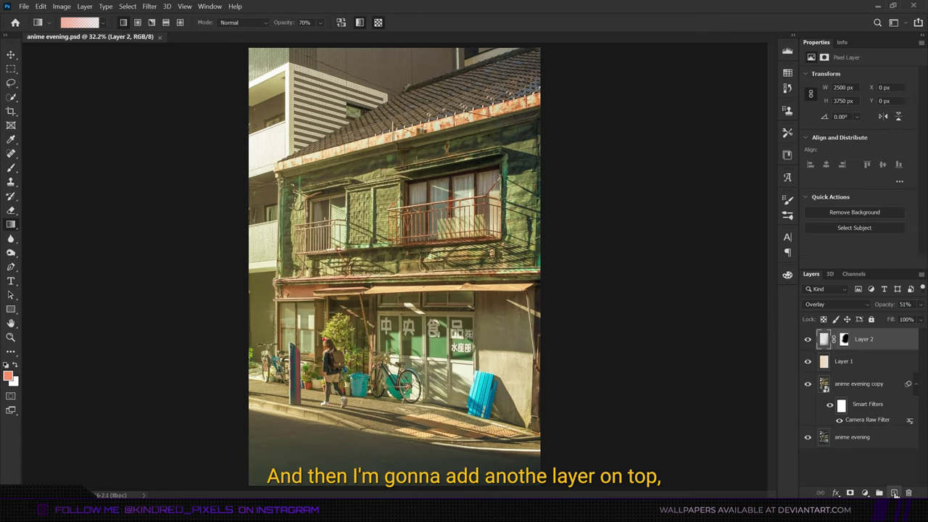
Add Layer 3 in Color Dodge mode with a salmon colour at 19% opacity.
click(894, 493)
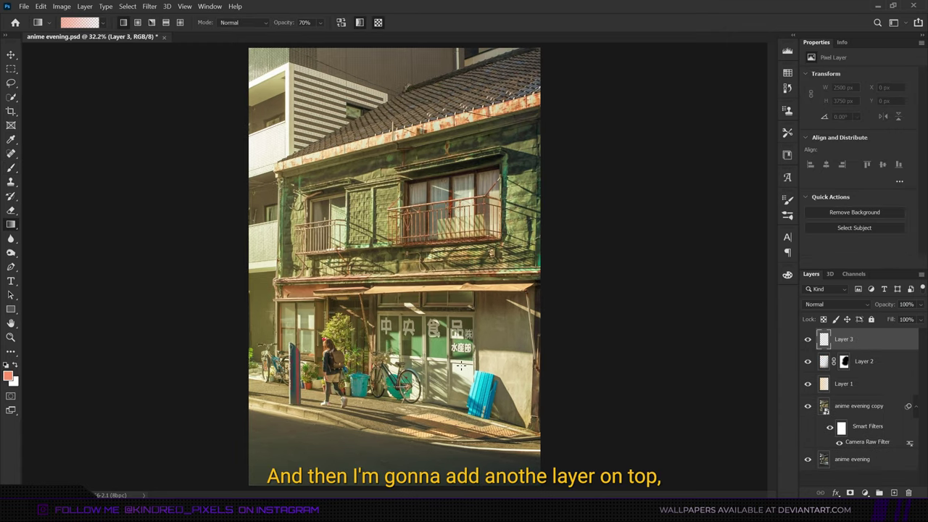
click(8, 376)
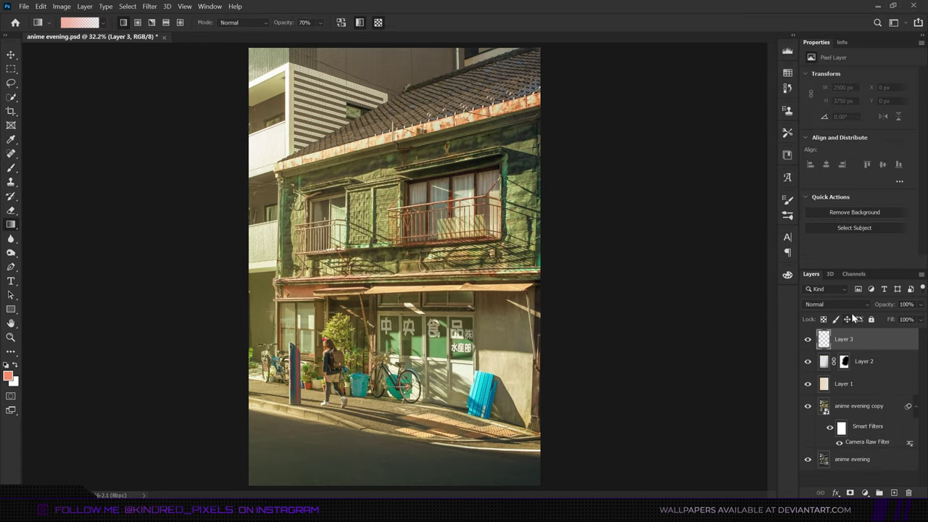
click(833, 303)
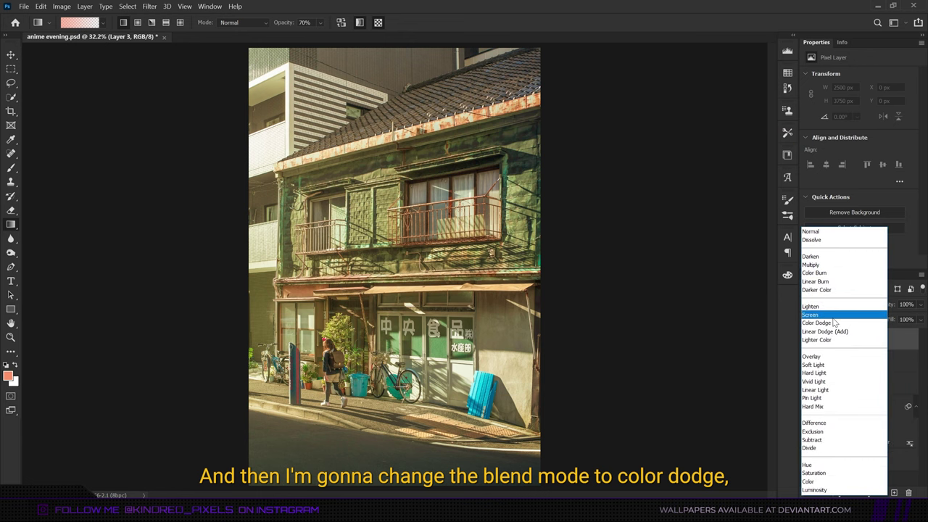
click(817, 322)
scroll(536, 208, down, 2)
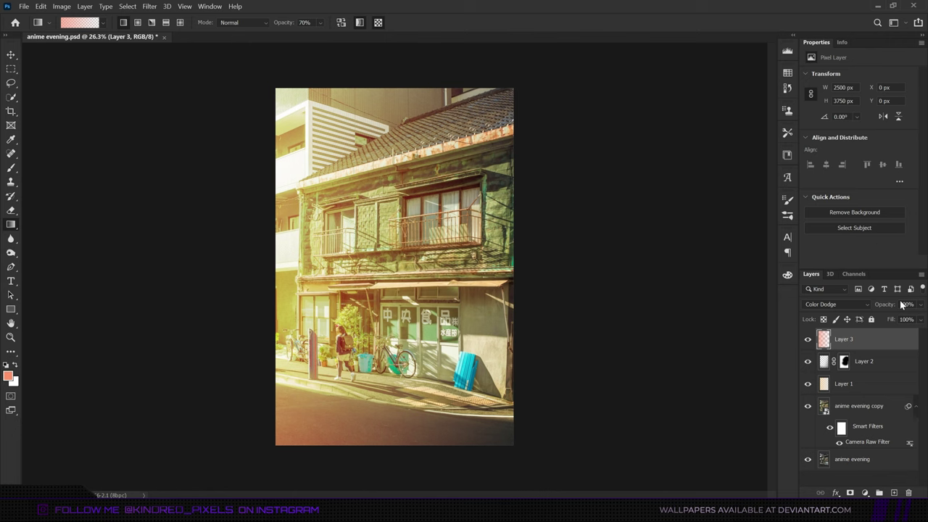
drag(901, 305, 848, 308)
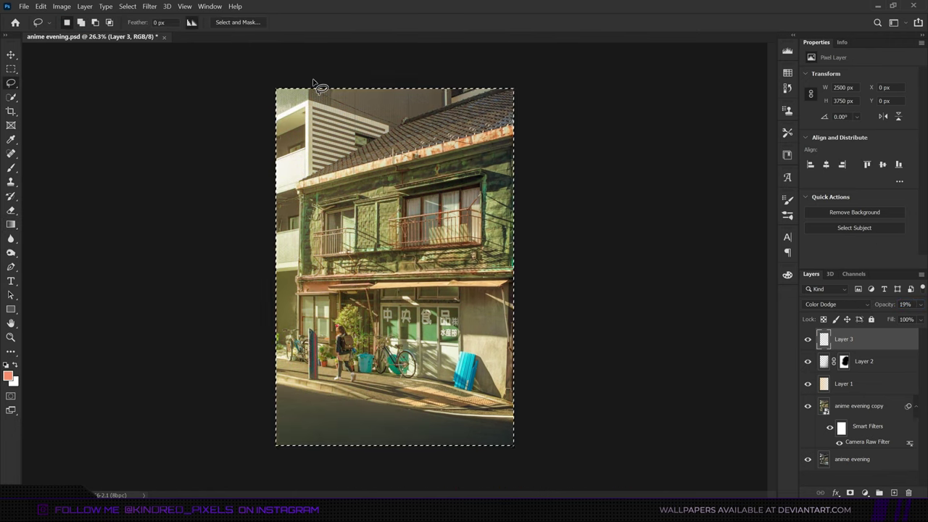
Draw the pink gradient glow across the image and add a layer mask to Layer 3.
key(ctrl+d)
key(g)
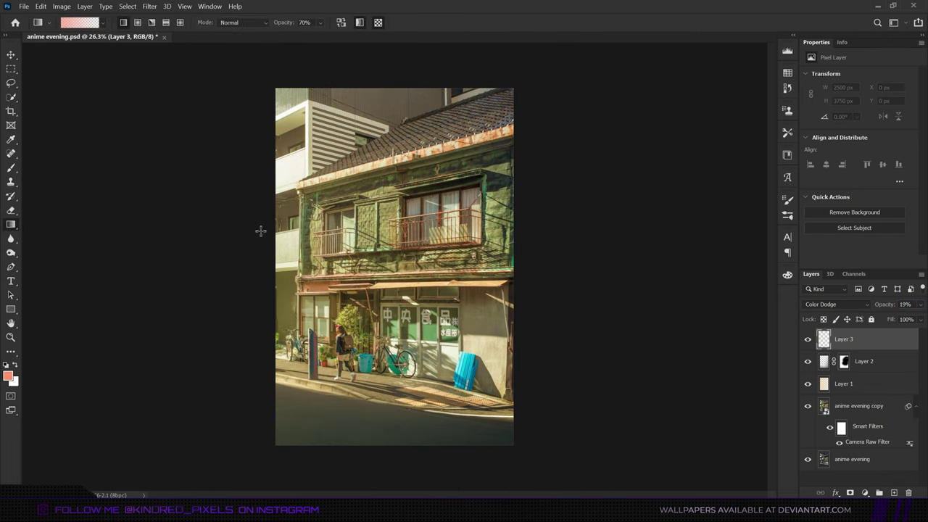
drag(261, 229, 594, 263)
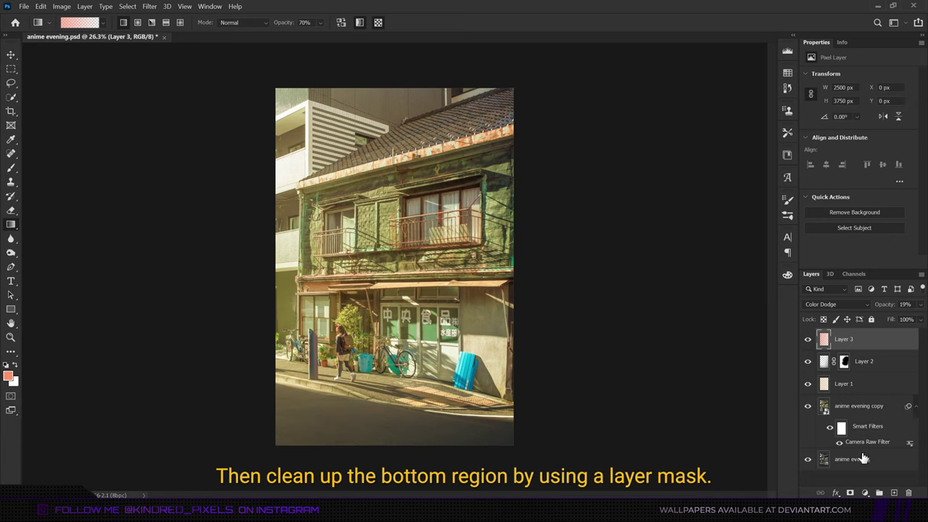
click(849, 492)
key(d)
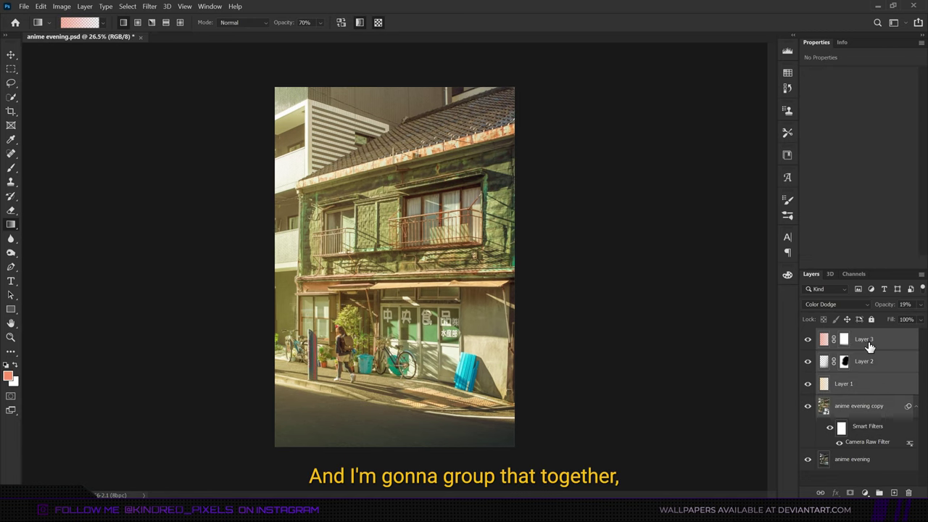
Group the edit layers as 'anime evening' and toggle the group to compare with the original.
key(ctrl+g)
double_click(845, 334)
text(anime )
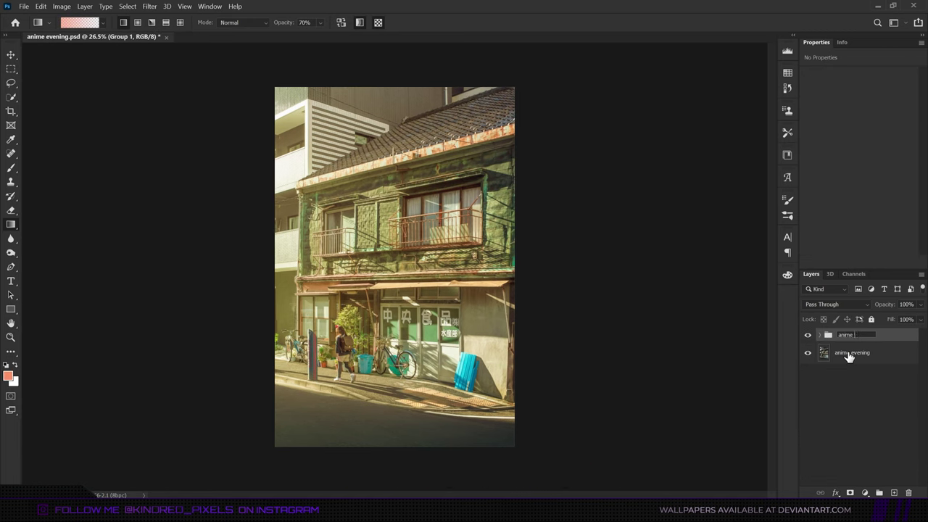
text(evening)
key(Return)
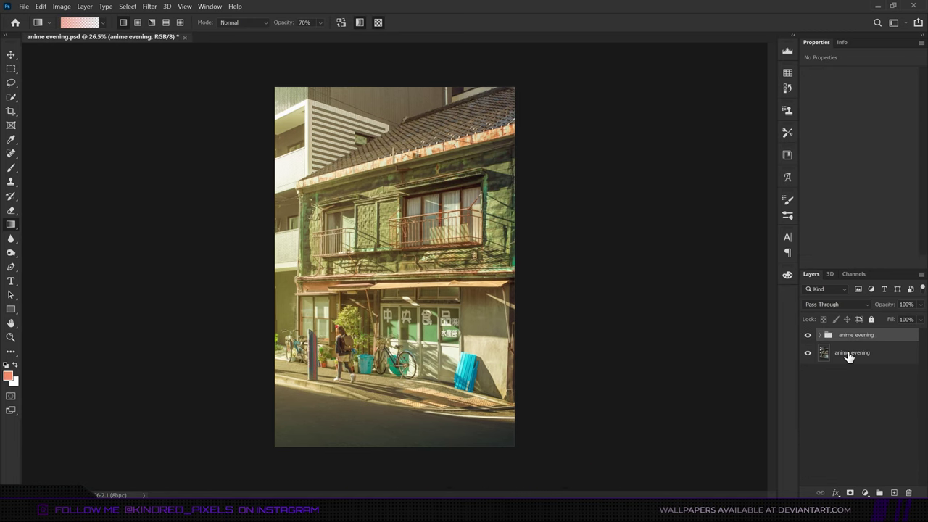
click(808, 336)
click(807, 336)
click(808, 337)
Show the edits again and add Layer 4 set to Soft Light.
click(808, 336)
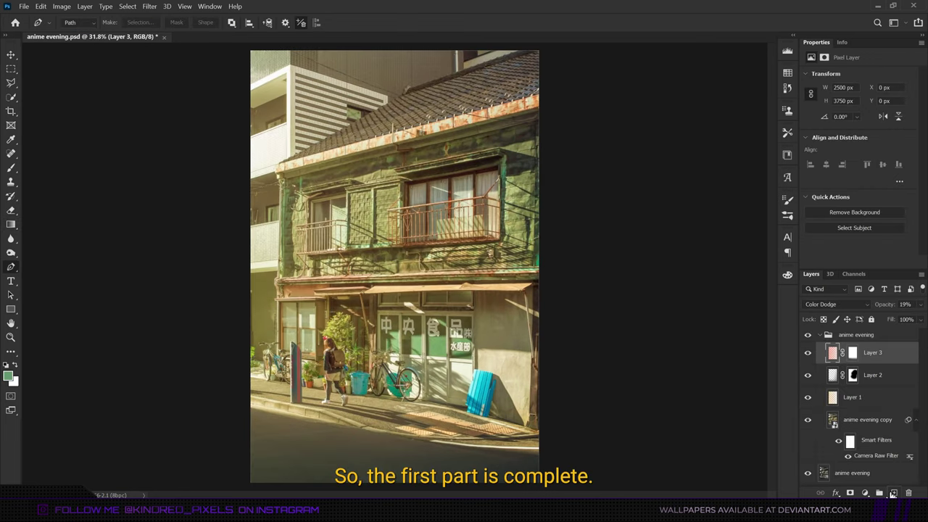
click(893, 493)
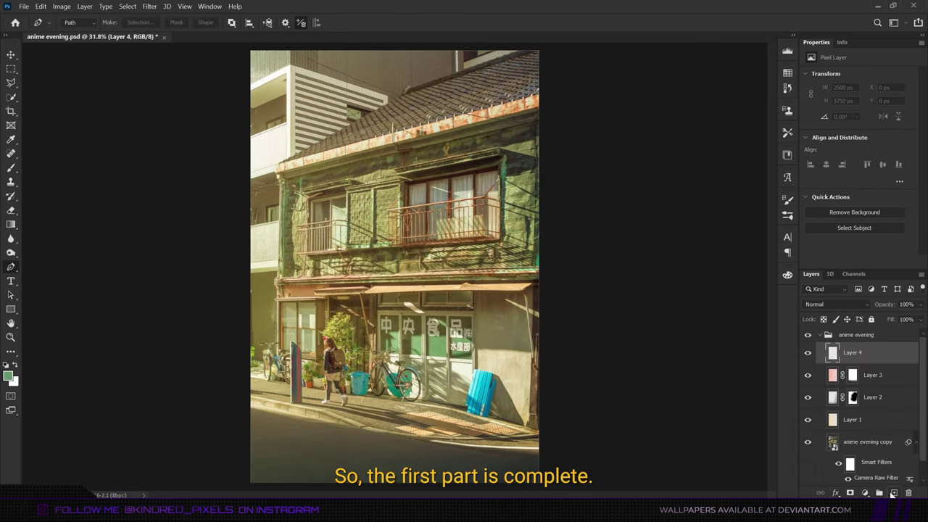
click(841, 304)
click(838, 365)
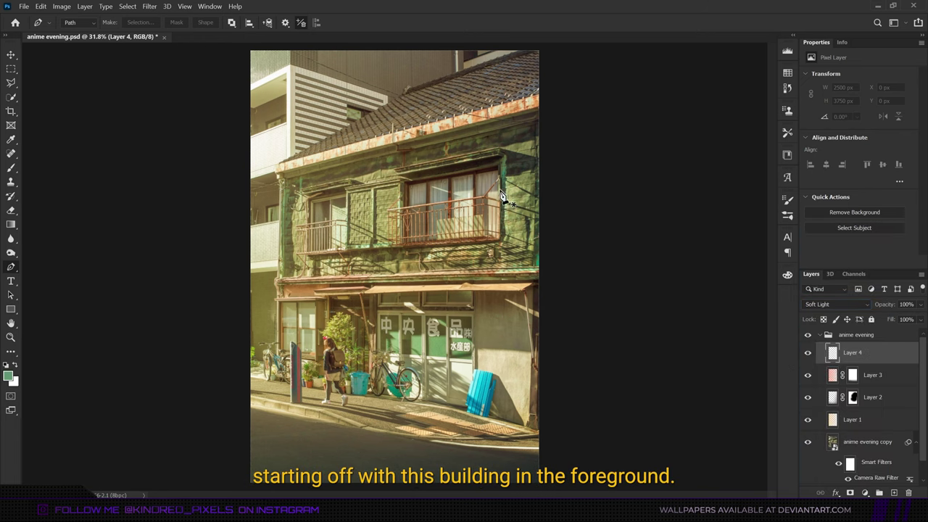
Outline the upper wall with the Pen tool, make it a selection and fill it brighter green.
scroll(529, 108, up, 5)
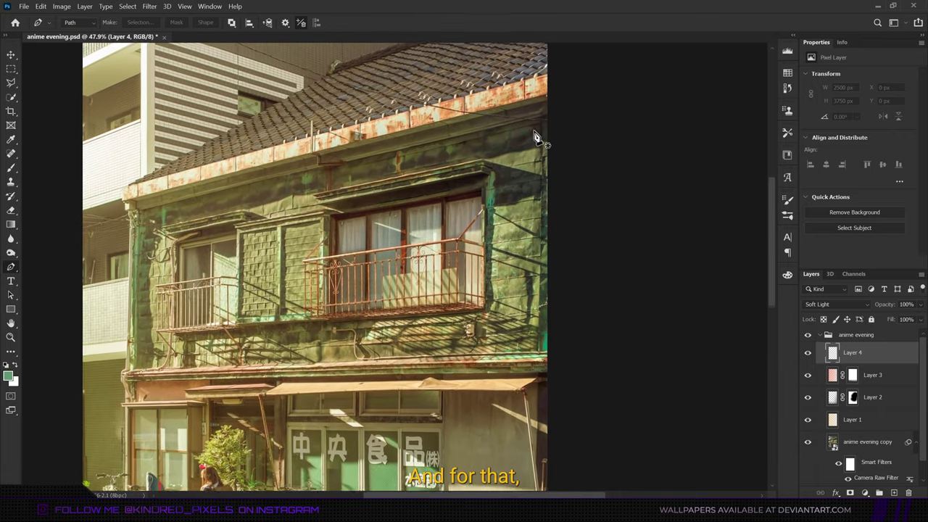
scroll(536, 138, up, 1)
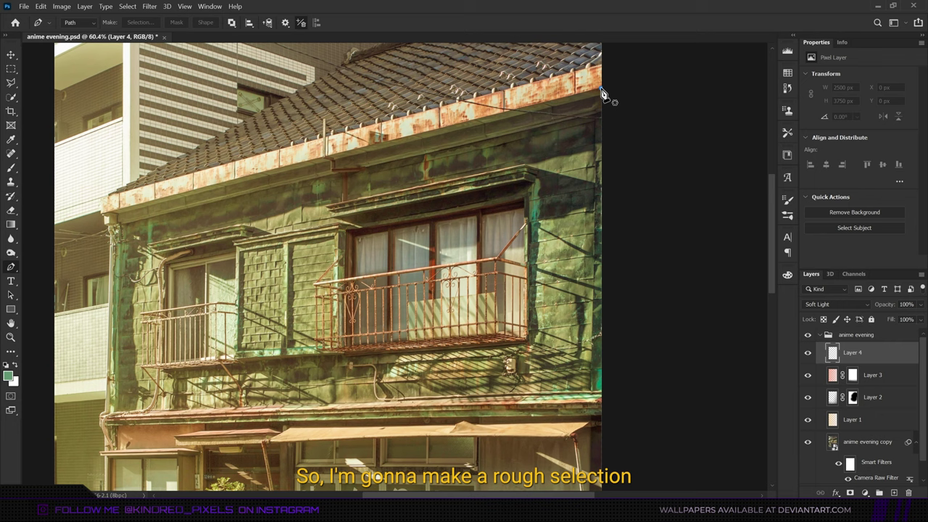
click(601, 89)
click(109, 213)
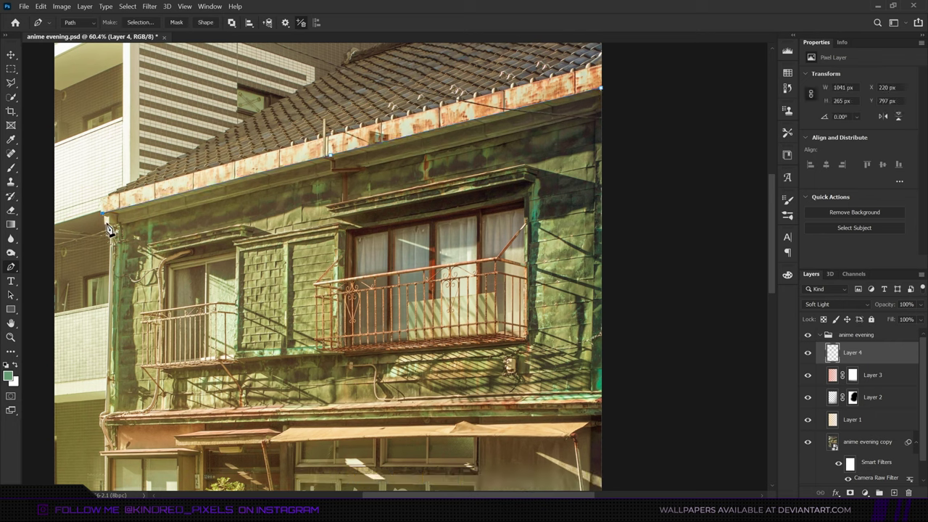
click(111, 262)
click(599, 177)
right_click(576, 116)
click(613, 169)
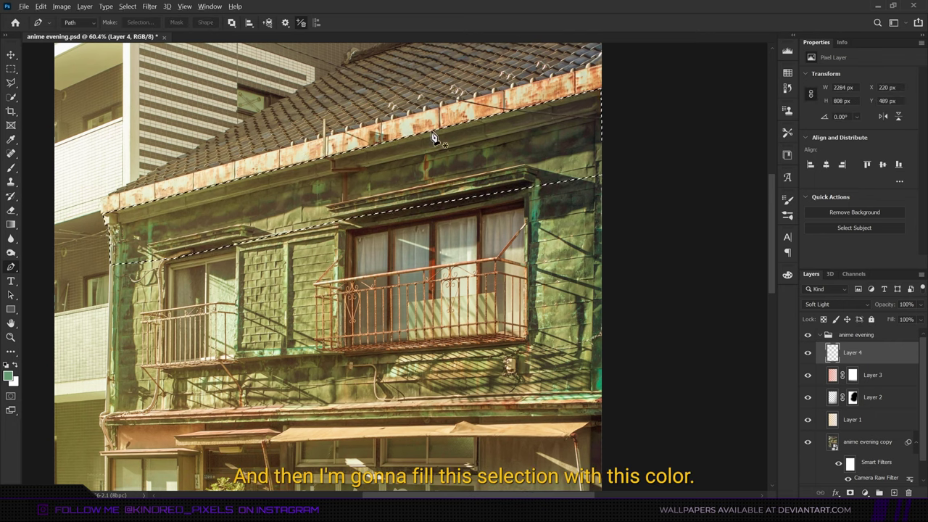
key(ctrl+d)
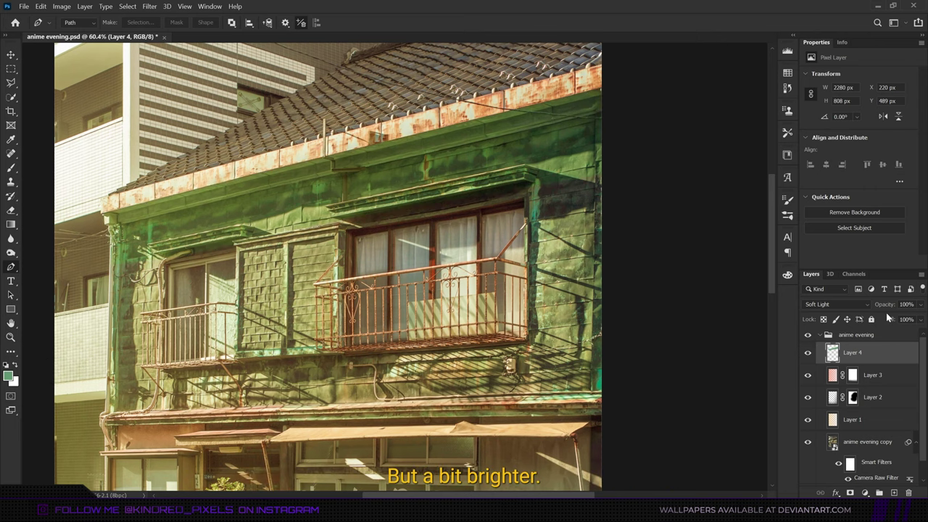
scroll(230, 262, down, 1)
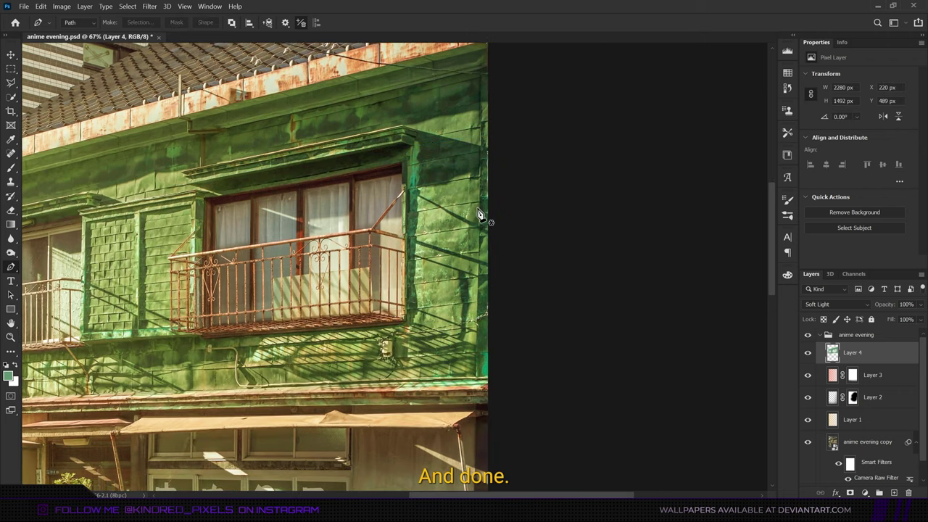
key(ctrl+0)
scroll(519, 242, up, 2)
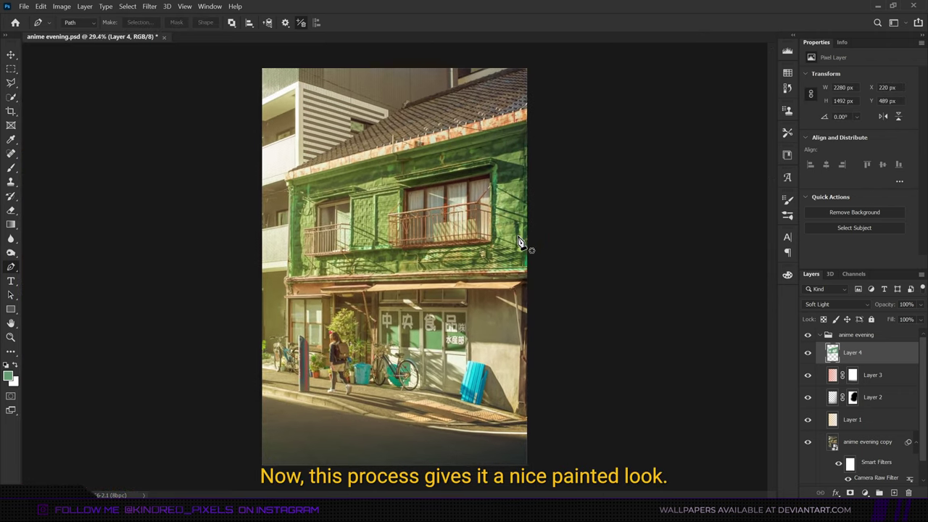
Add Soft Light paint layers for Polygonal Lasso fills and set Layer 7's opacity to 65%.
key(l)
scroll(438, 107, up, 4)
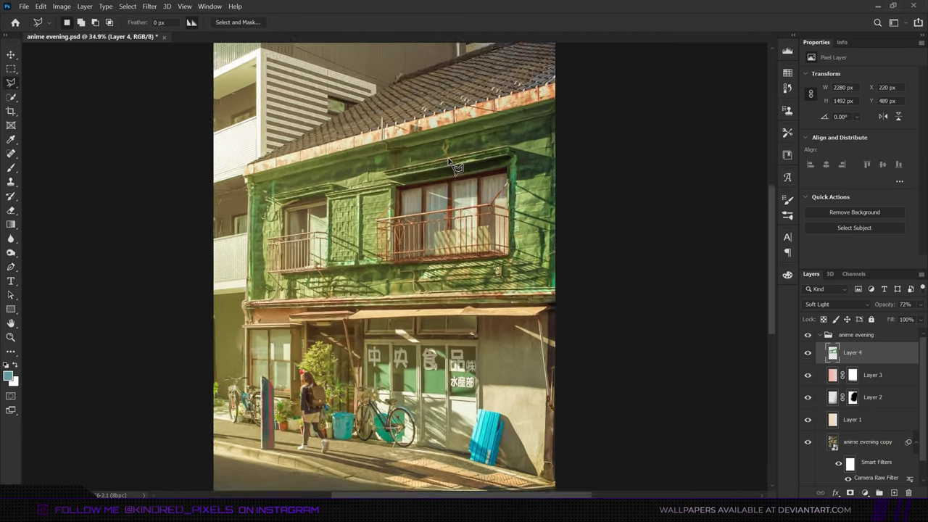
scroll(438, 107, up, 1)
scroll(438, 107, down, 1)
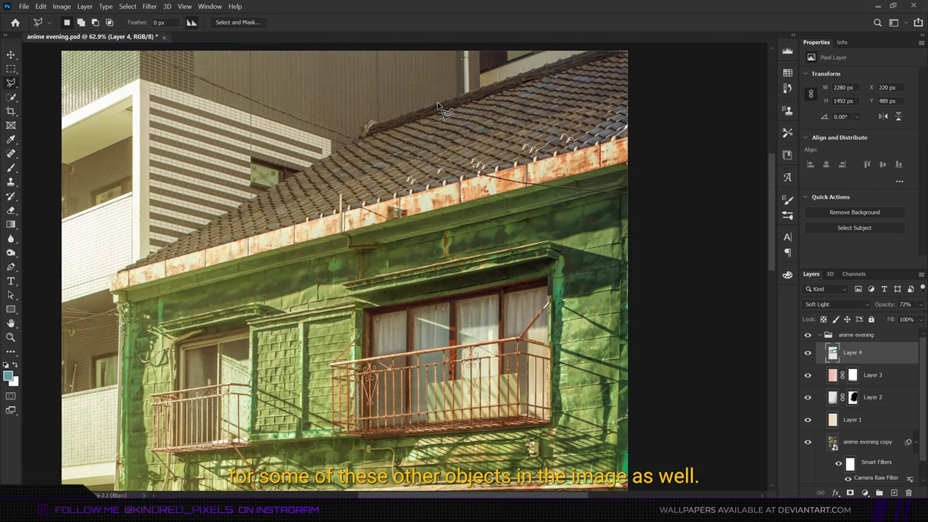
click(893, 493)
click(835, 304)
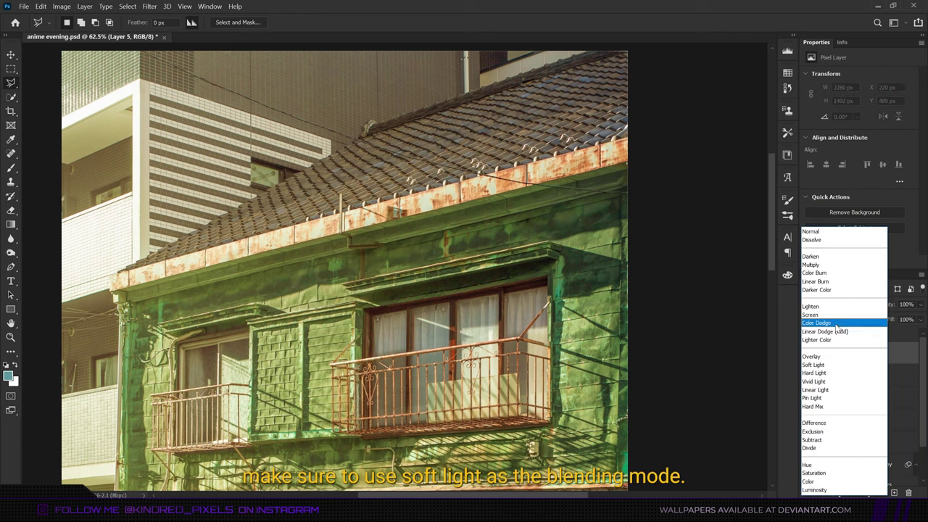
click(825, 364)
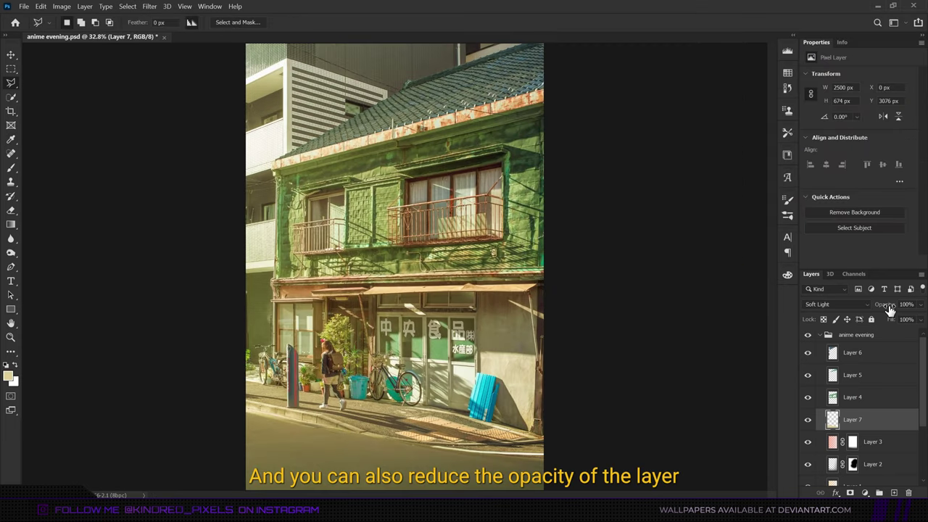
drag(888, 309, 869, 309)
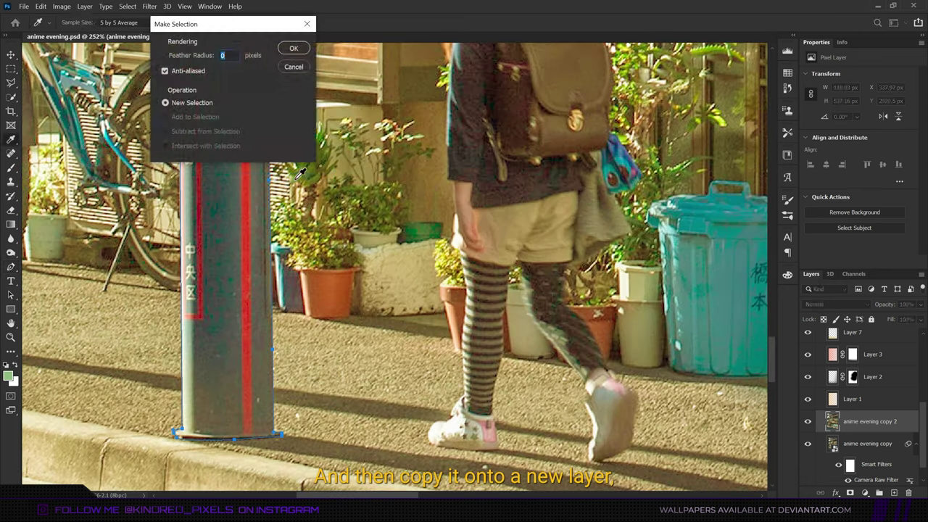
Turn the pole outline into a selection and copy it onto its own layer.
key(Return)
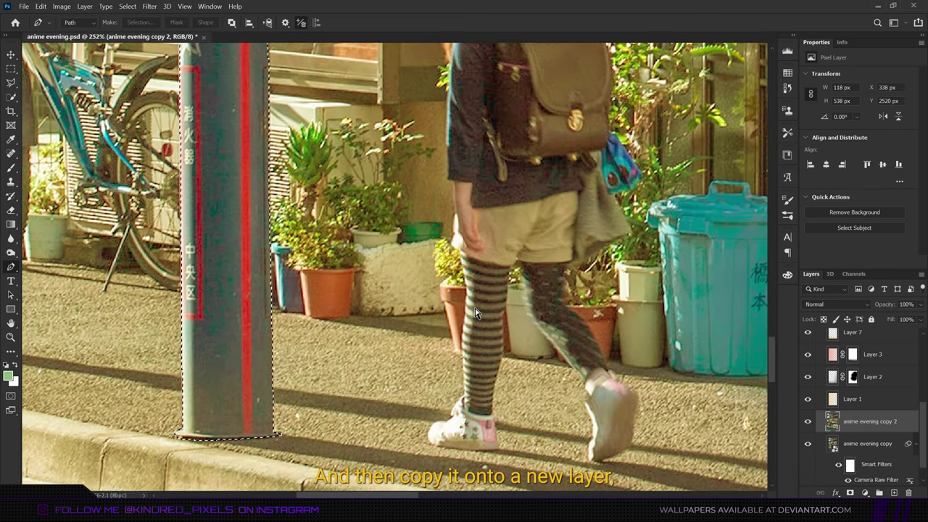
key(ctrl+j)
scroll(475, 312, down, 3)
scroll(468, 165, up, 3)
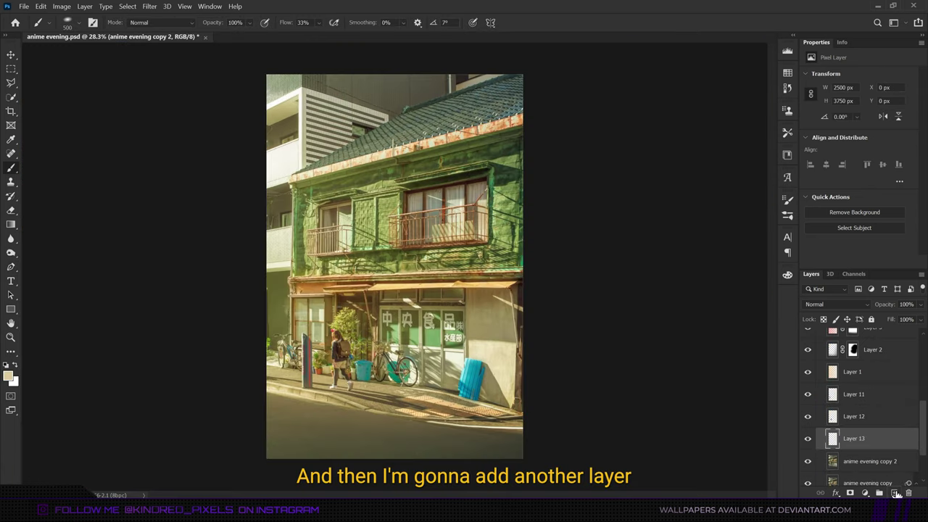
Set Layer 13 to Soft Light and paint yellow light over the pavement with a smaller brush.
click(837, 304)
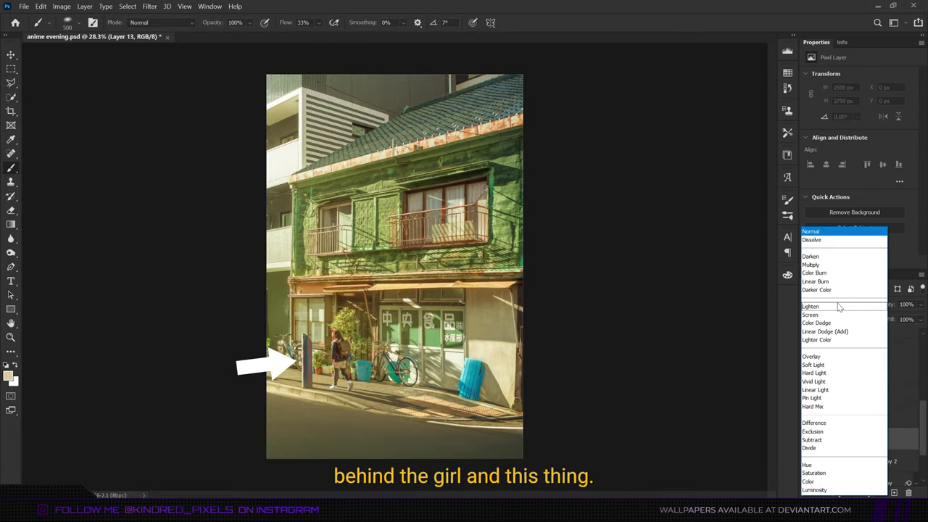
click(830, 370)
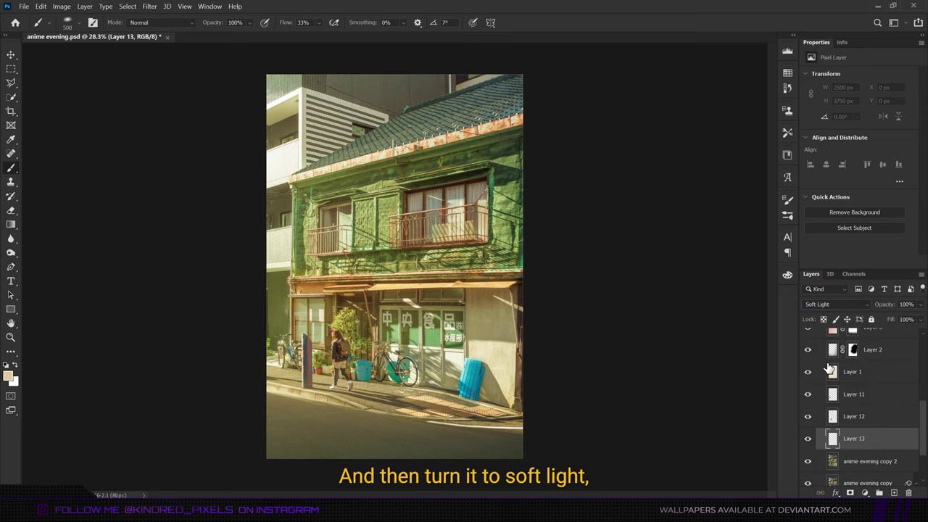
click(8, 375)
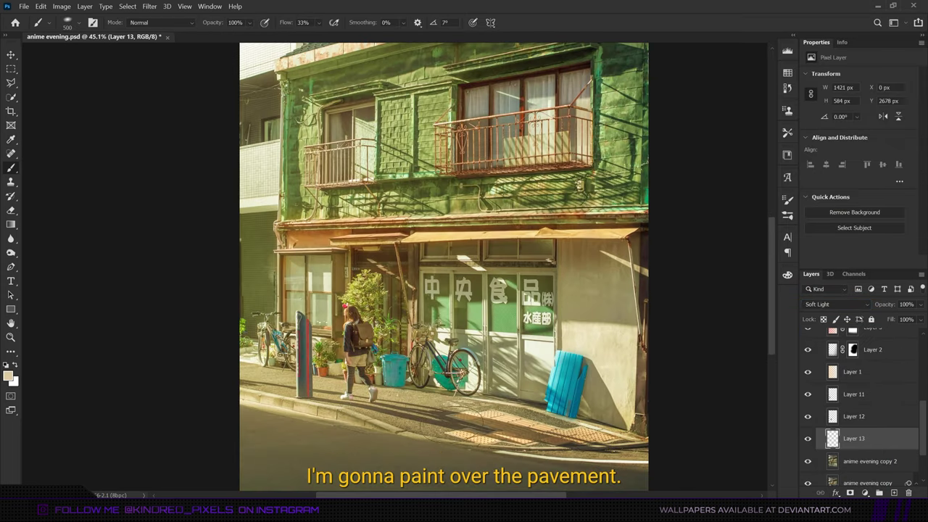
scroll(542, 417, right, 2)
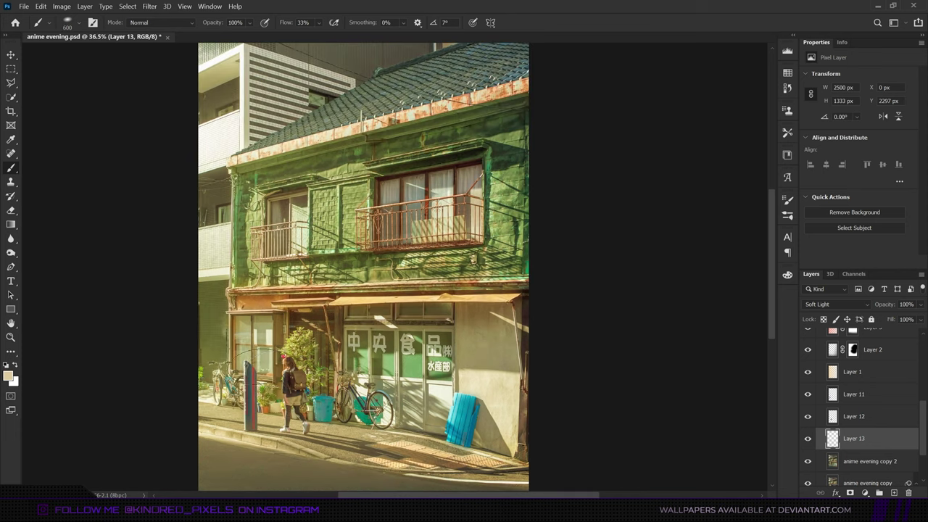
scroll(261, 342, down, 1)
key(bracketleft)
key(bracketleft)
key(bracketleft)
key(bracketleft)
scroll(268, 348, up, 3)
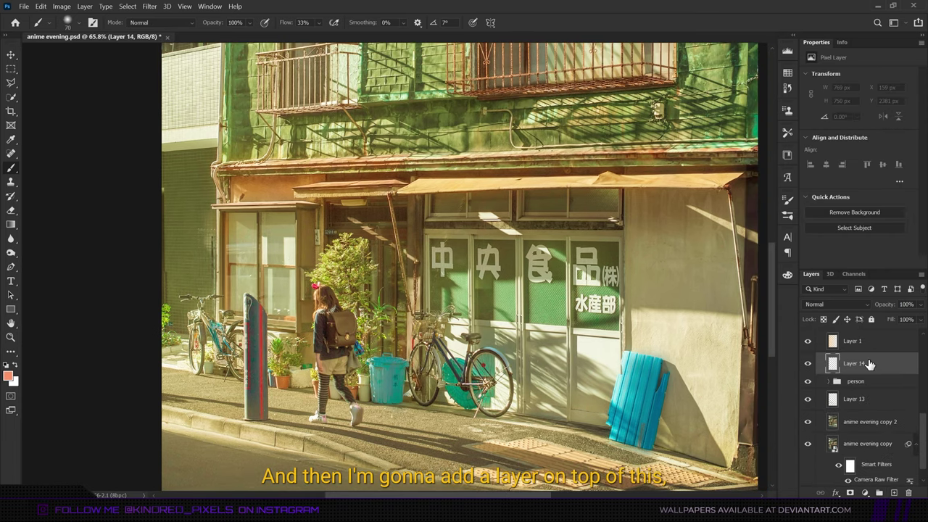
Clip Layer 14 to the girl, set it to Soft Light and paint her orange.
right_click(852, 346)
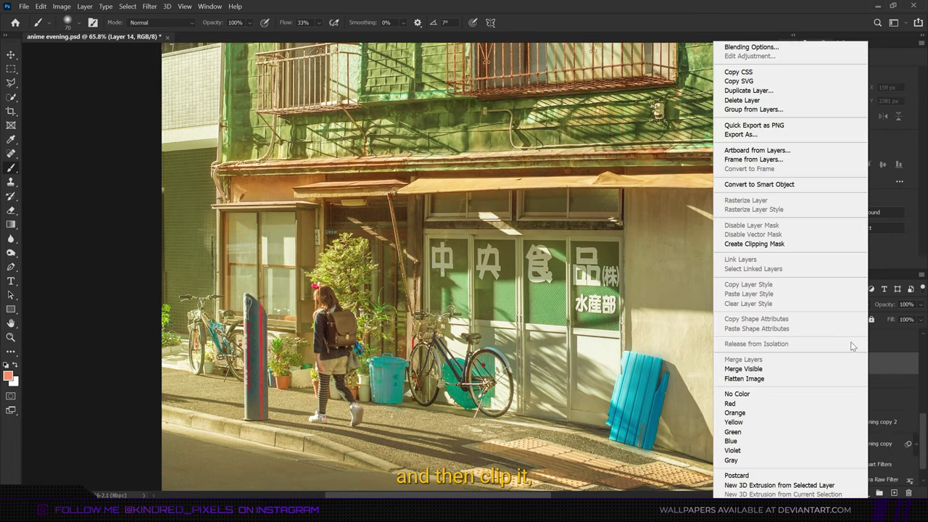
click(834, 244)
click(845, 307)
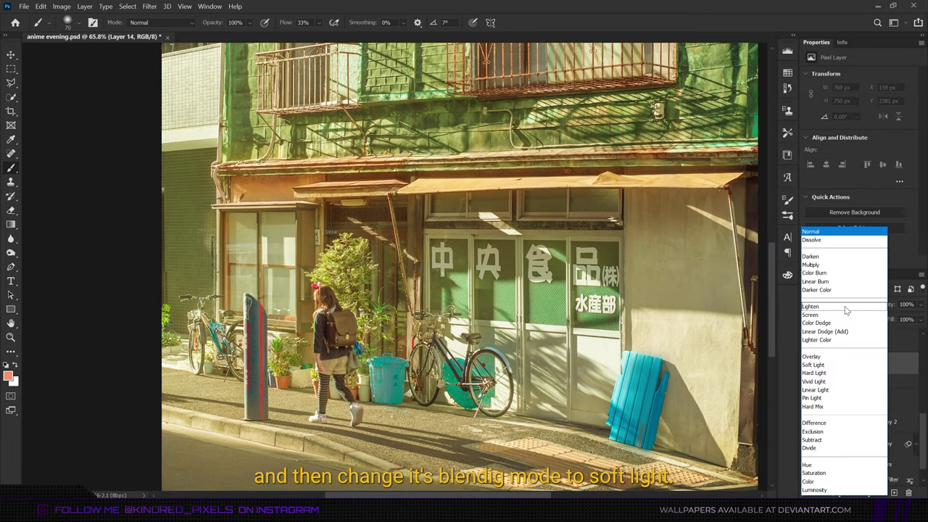
click(830, 367)
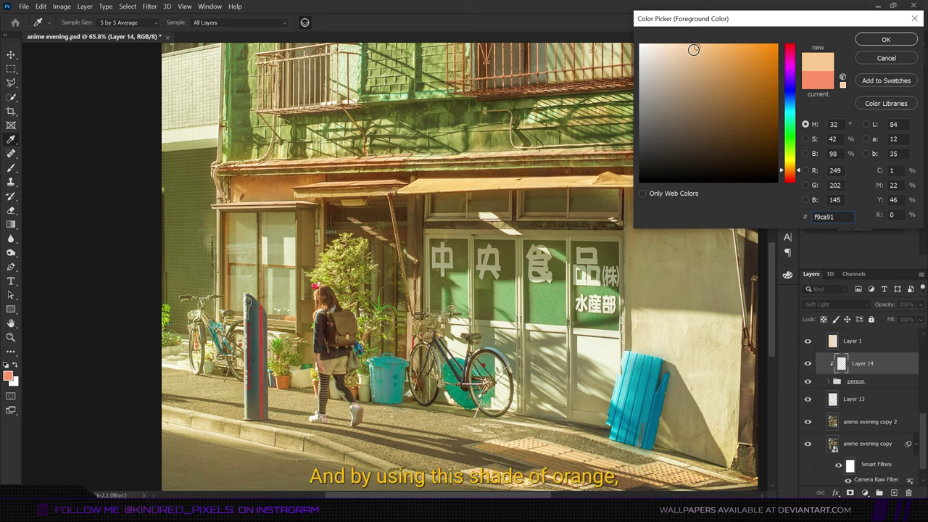
click(883, 40)
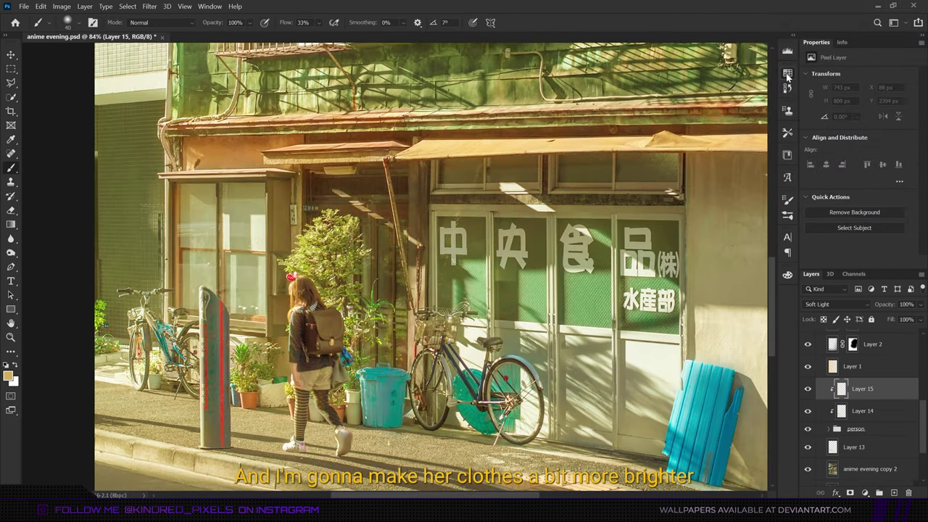
Sample a pale tan tone from the image and paint it over the girl's clothes.
click(787, 73)
click(668, 79)
key(Return)
key(b)
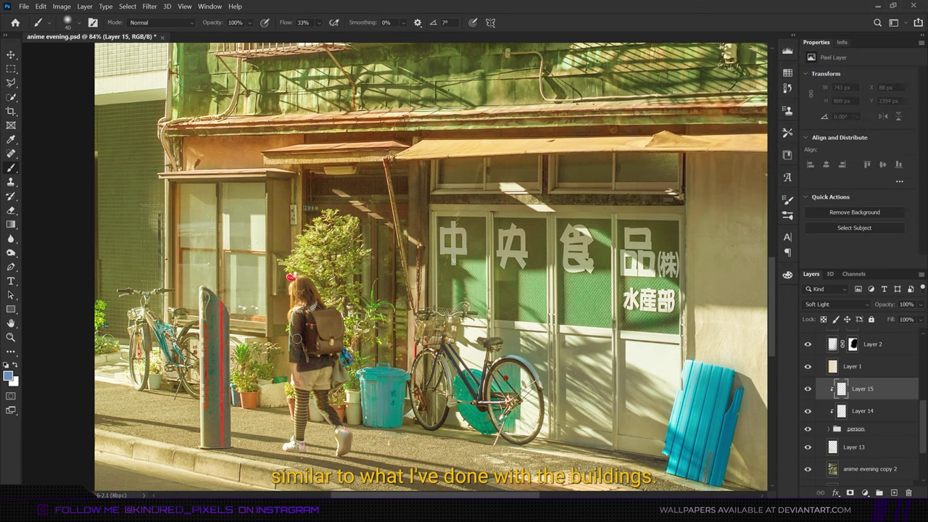
key(ctrl+0)
scroll(289, 278, up, 5)
alt+click(289, 278)
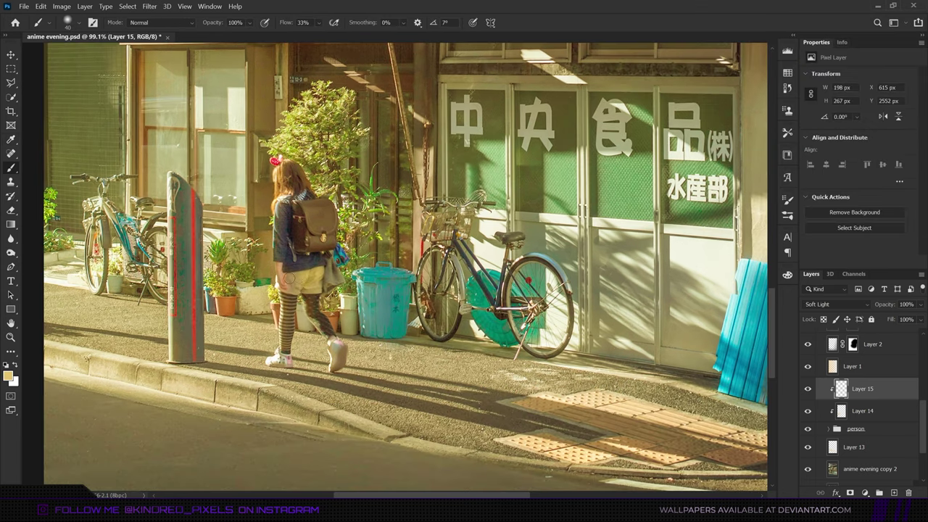
scroll(311, 288, down, 1)
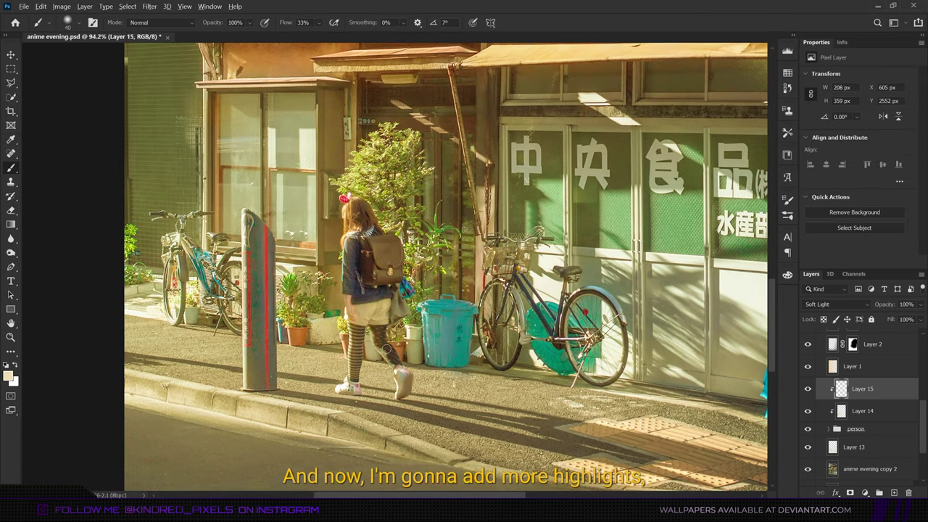
key(ctrl+0)
scroll(890, 478, down, 1)
Add a new layer clipped to the layers below and set it to Color Dodge.
click(895, 493)
right_click(868, 369)
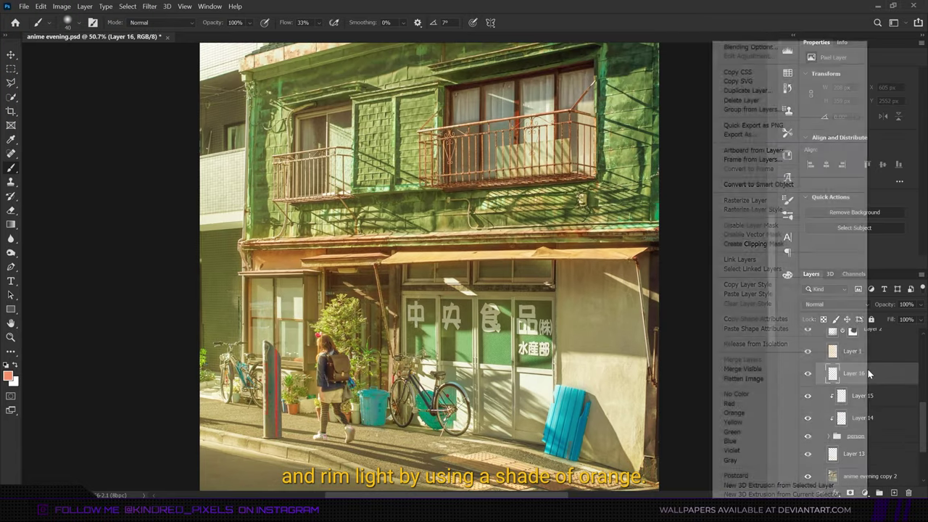
click(759, 251)
click(840, 304)
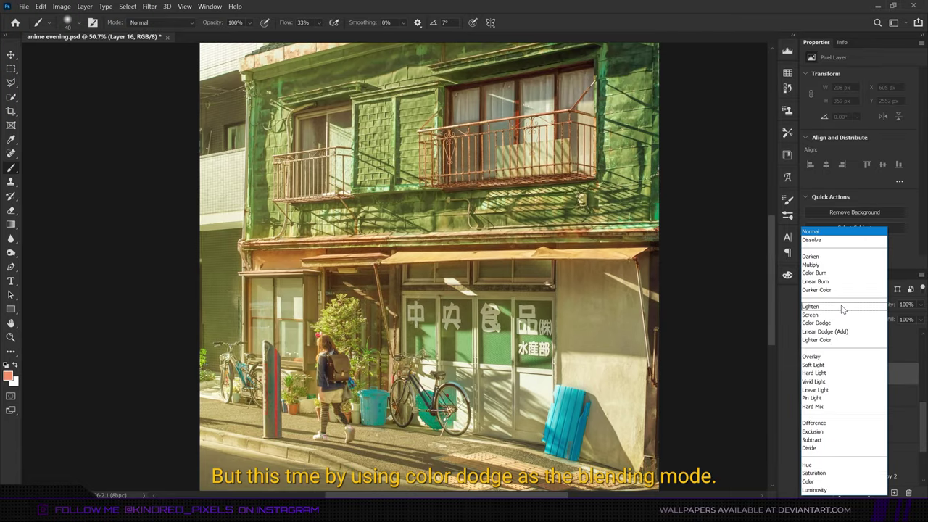
click(821, 323)
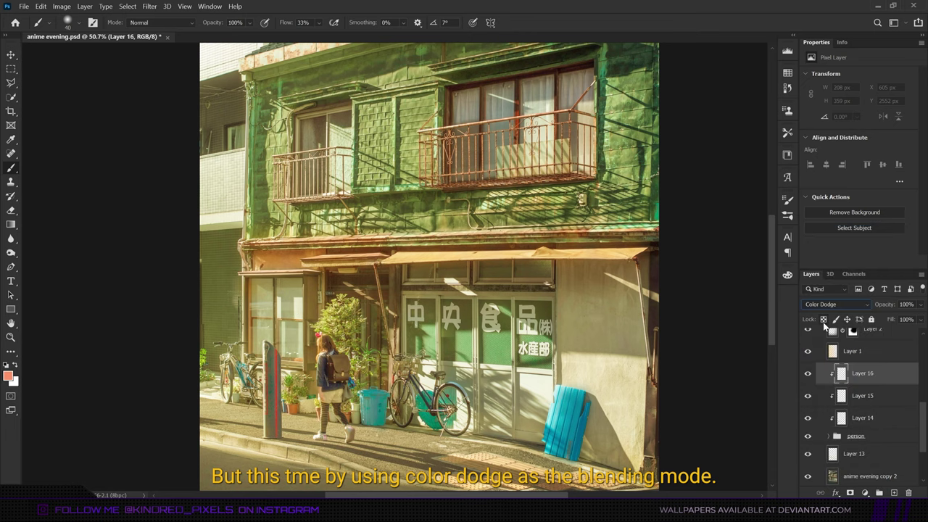
Paint orange rim light along the grey pole with an enlarged brush.
scroll(355, 435, up, 2)
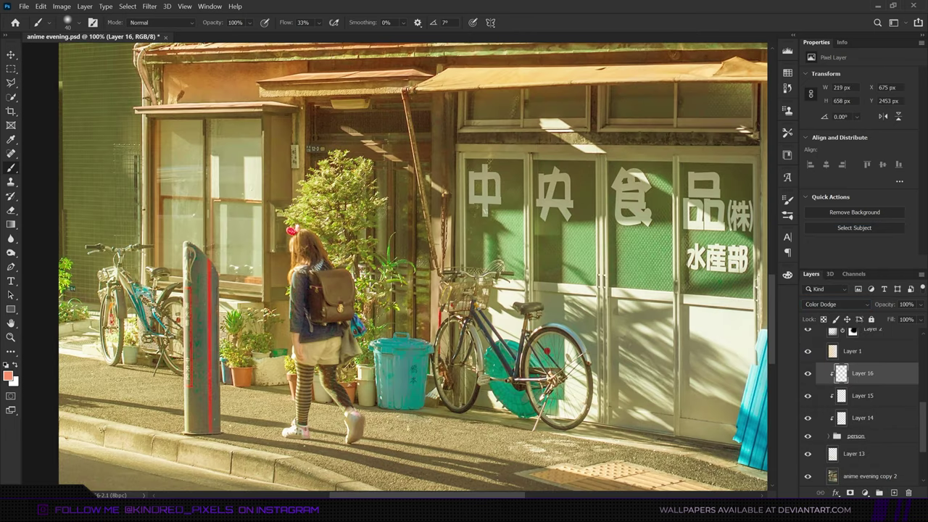
key(bracketright)
key(bracketright)
key(bracketright)
key(bracketright)
key(bracketright)
key(bracketright)
drag(197, 246, 197, 362)
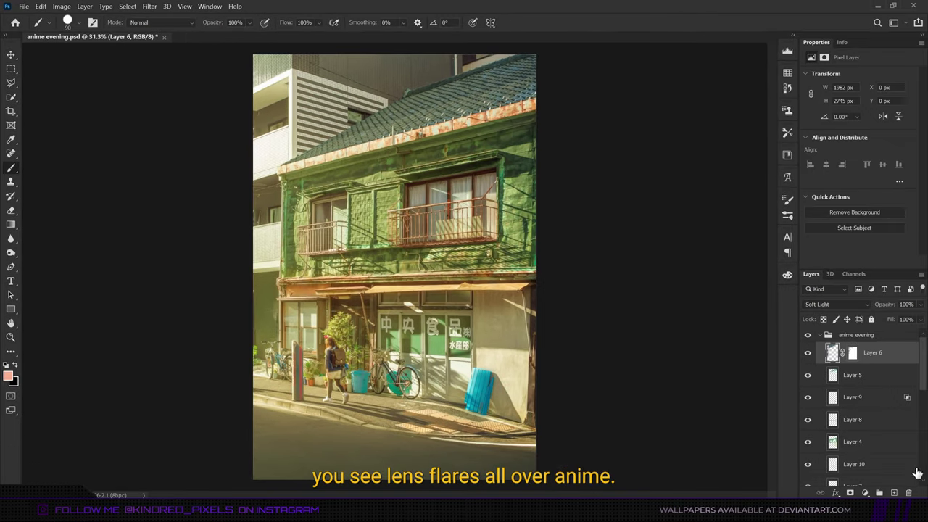
On a new lens flare layer, load the lens flare brush in light orange with Screen blending.
click(894, 493)
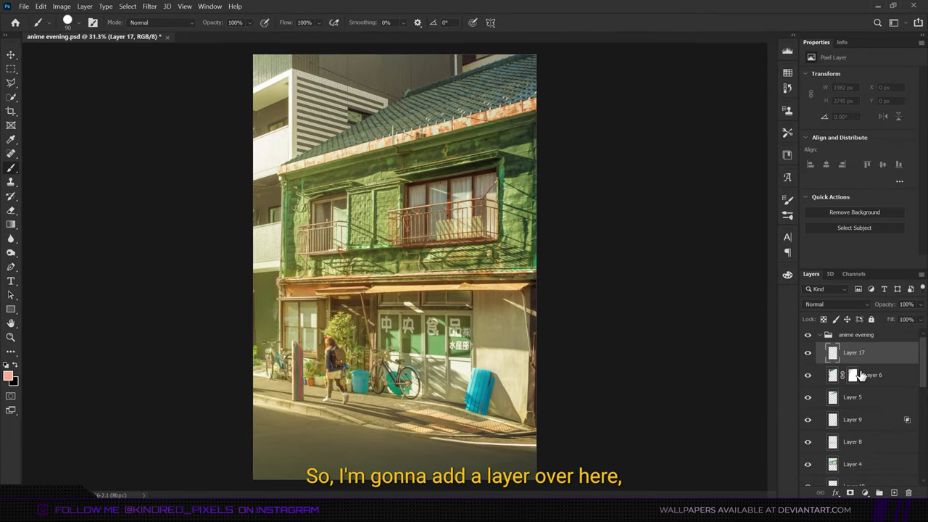
click(72, 22)
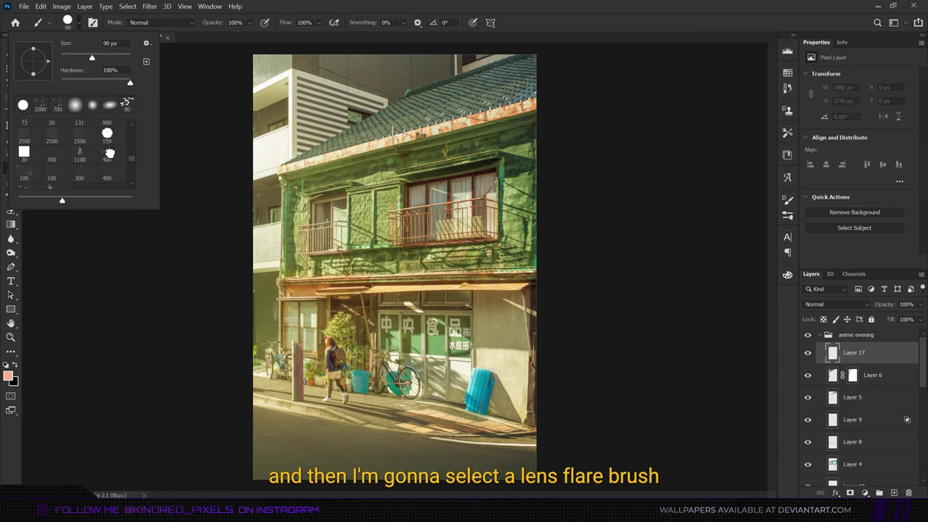
click(109, 153)
key(Return)
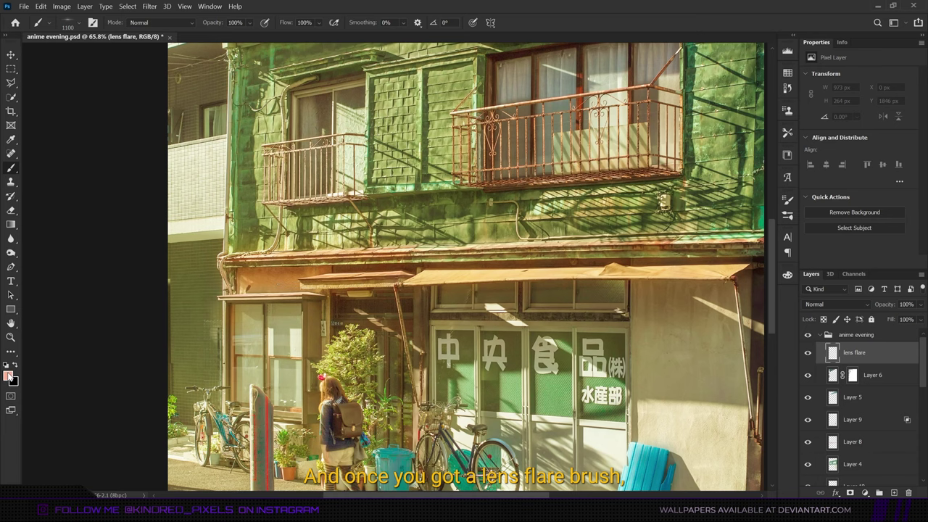
click(8, 375)
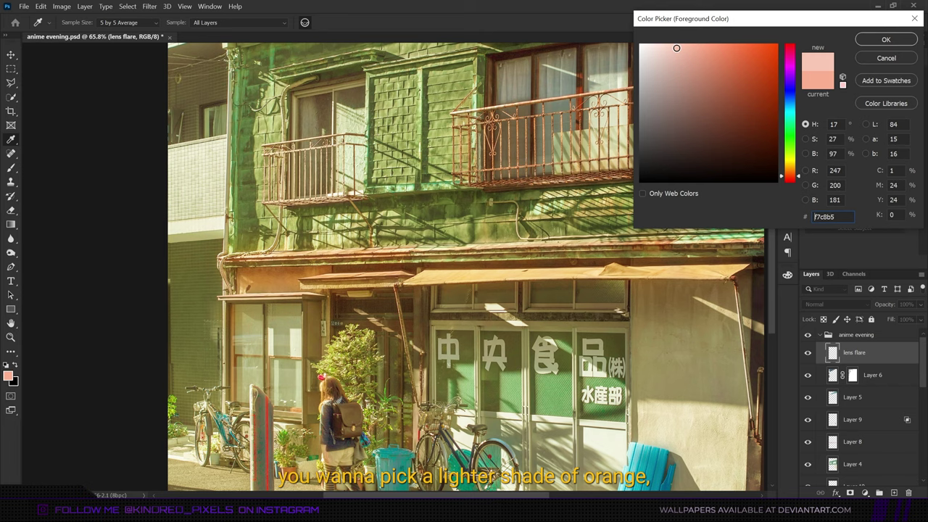
click(885, 39)
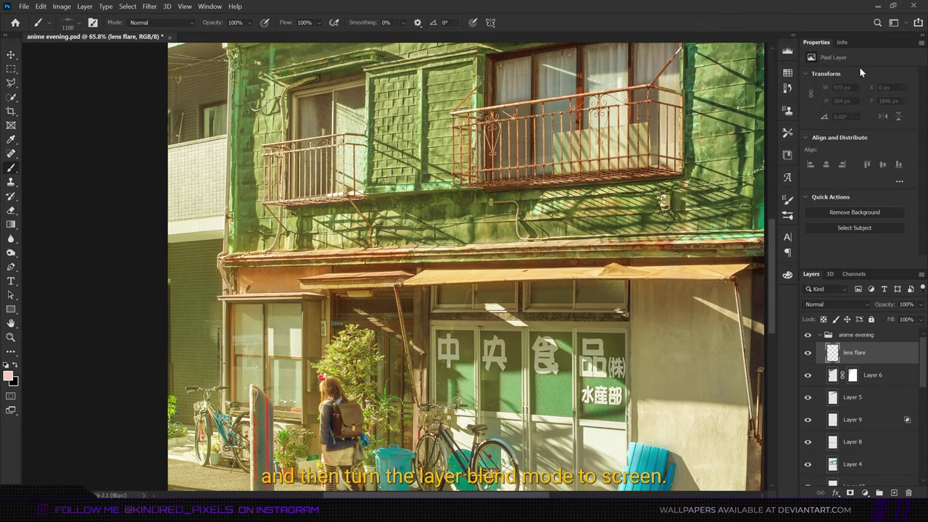
click(834, 305)
click(832, 313)
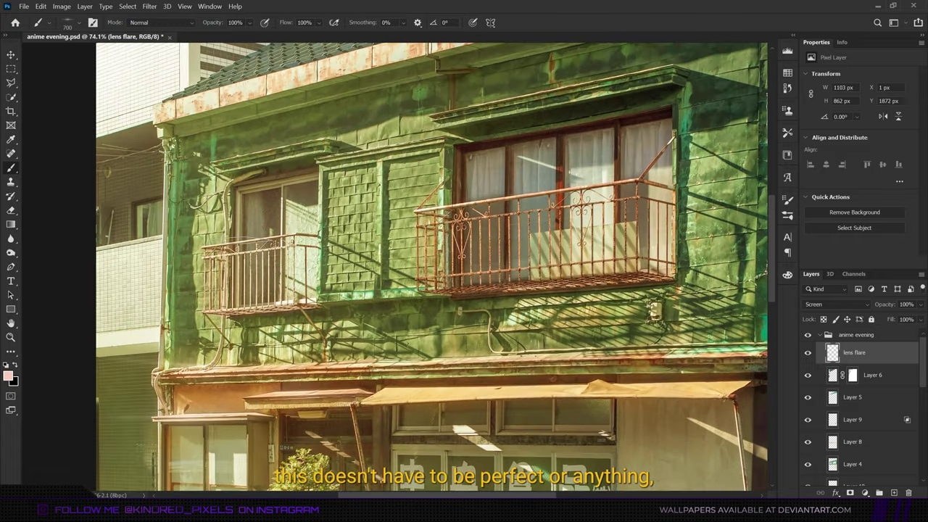
Browse the brush presets for further flare brushes.
click(80, 27)
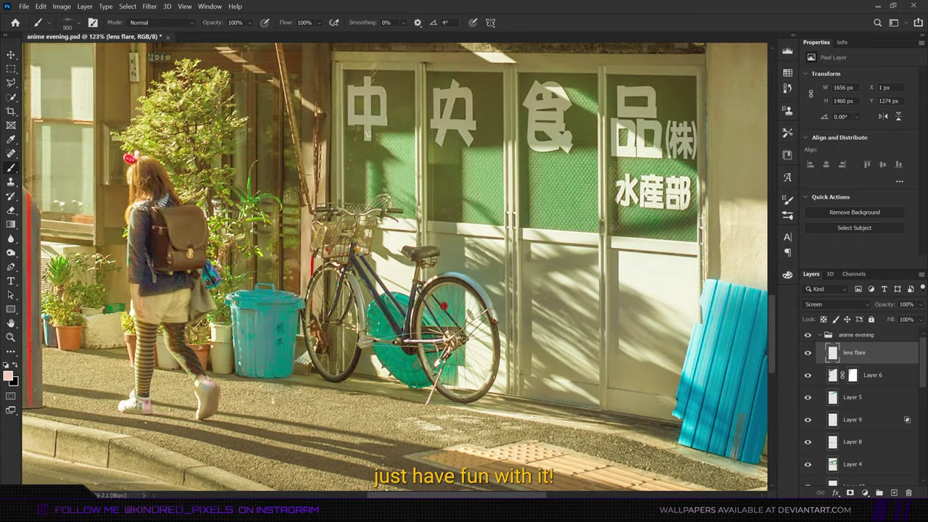
scroll(597, 320, down, 4)
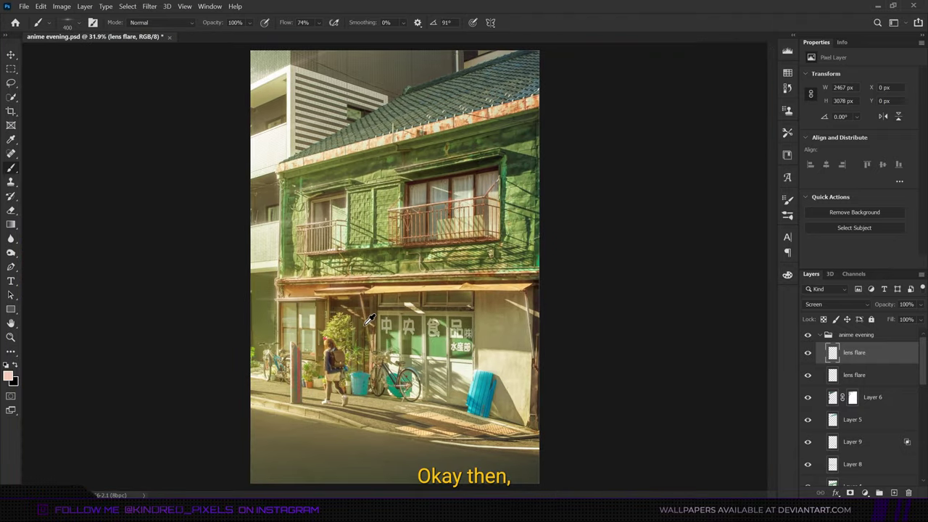
scroll(370, 319, down, 3)
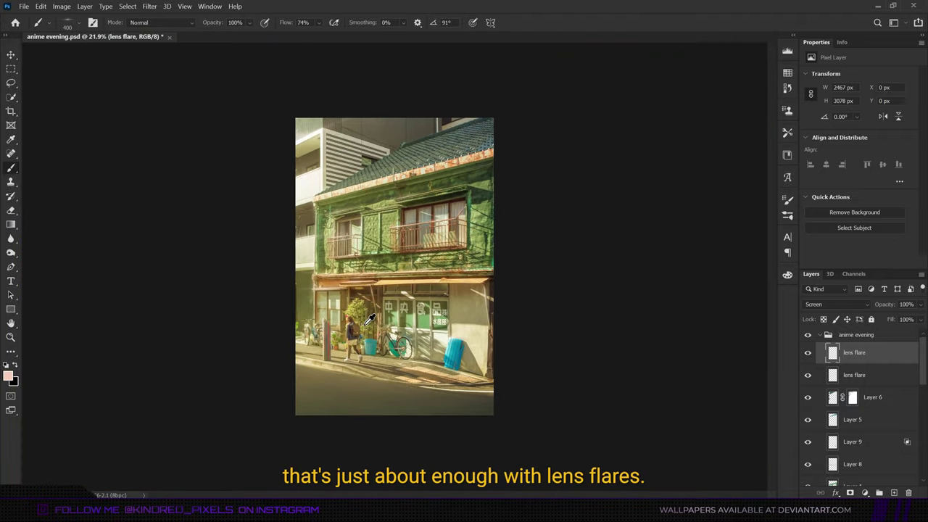
scroll(408, 306, up, 4)
scroll(408, 306, down, 1)
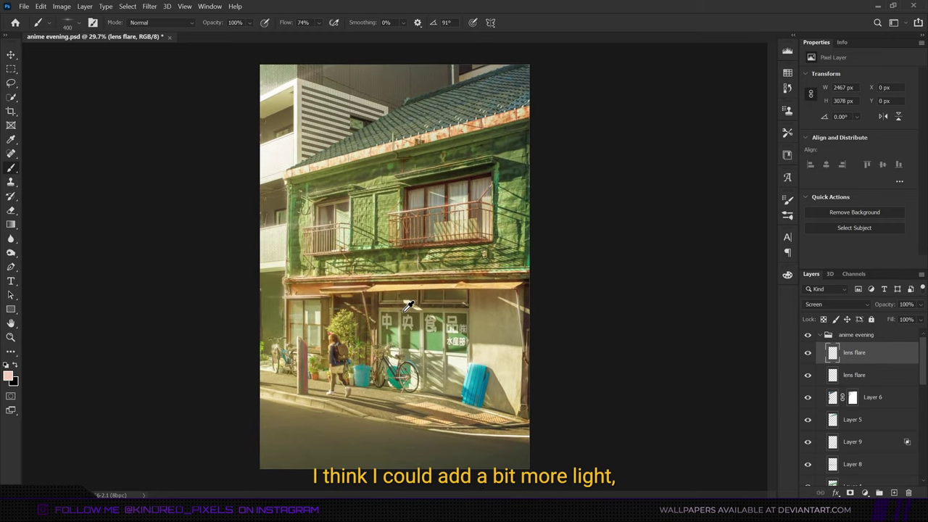
Add a new Screen-blended layer on top for the sunlight.
key(g)
scroll(408, 305, up, 1)
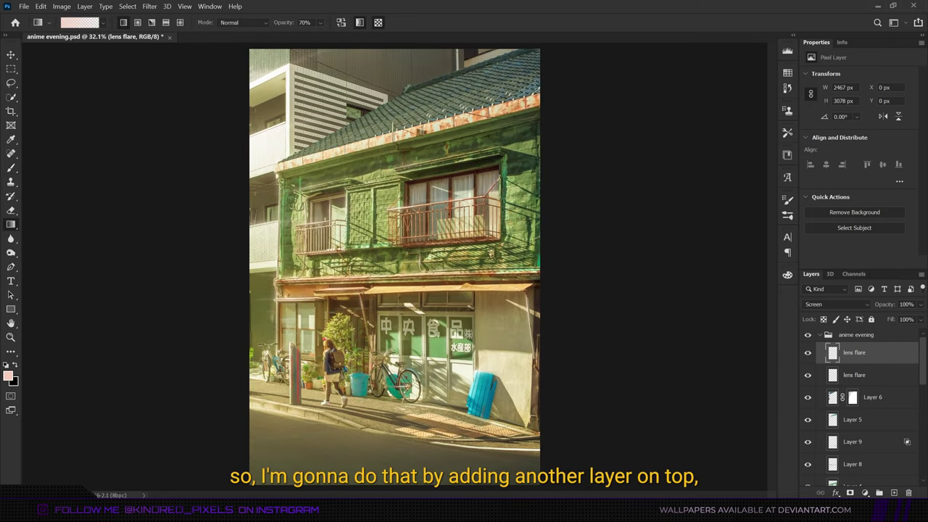
click(895, 493)
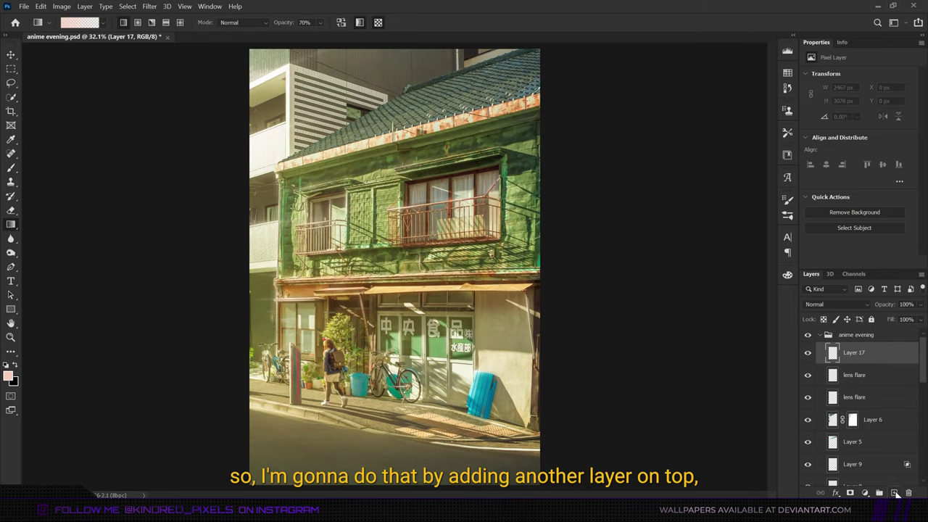
click(836, 303)
click(834, 316)
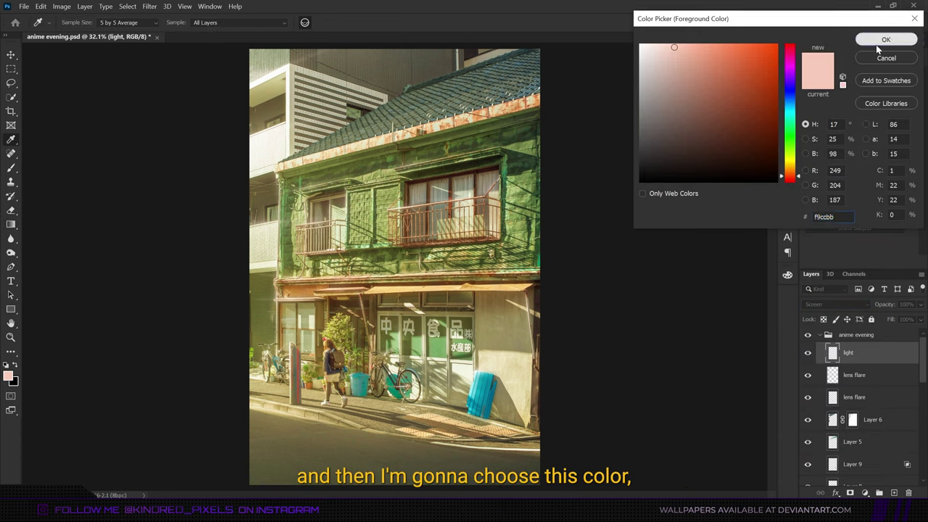
Draw a pale sunlight gradient from the top-left corner and lower the layer's opacity to 21%.
click(875, 44)
key(g)
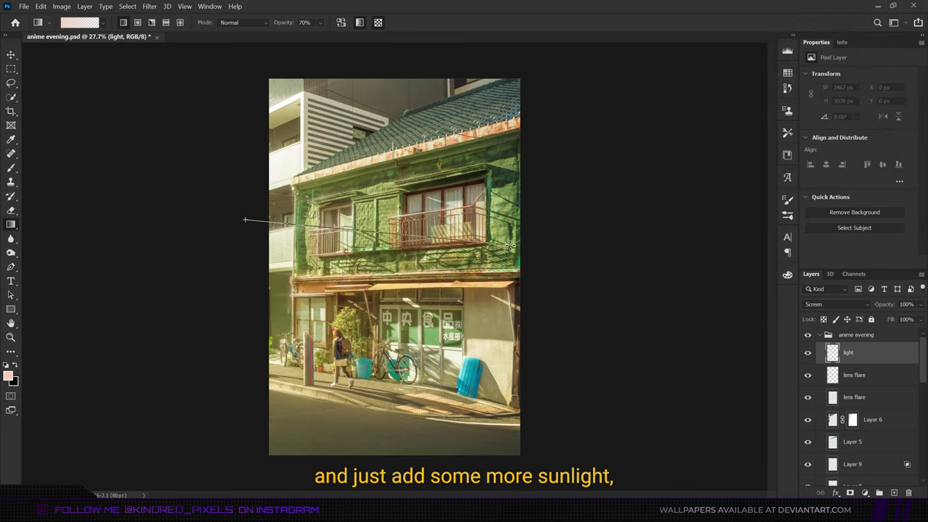
drag(274, 86, 510, 244)
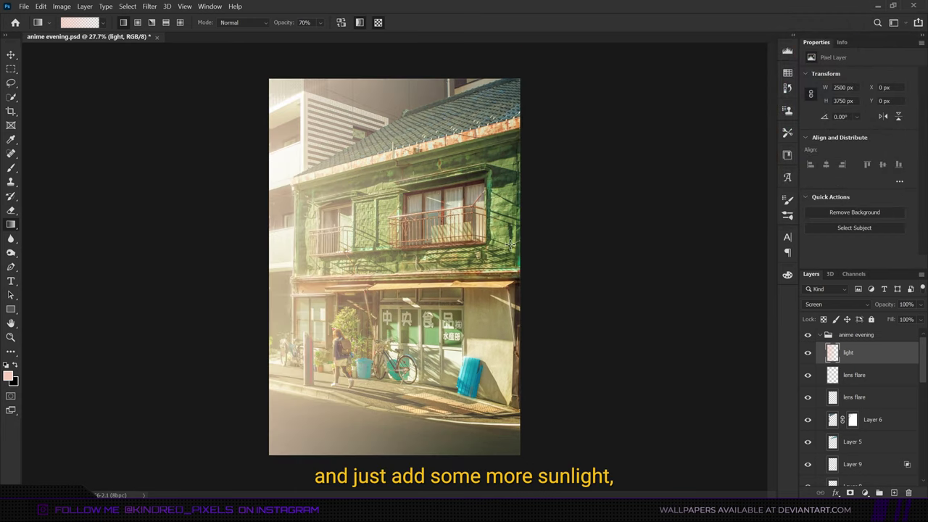
drag(888, 306, 862, 309)
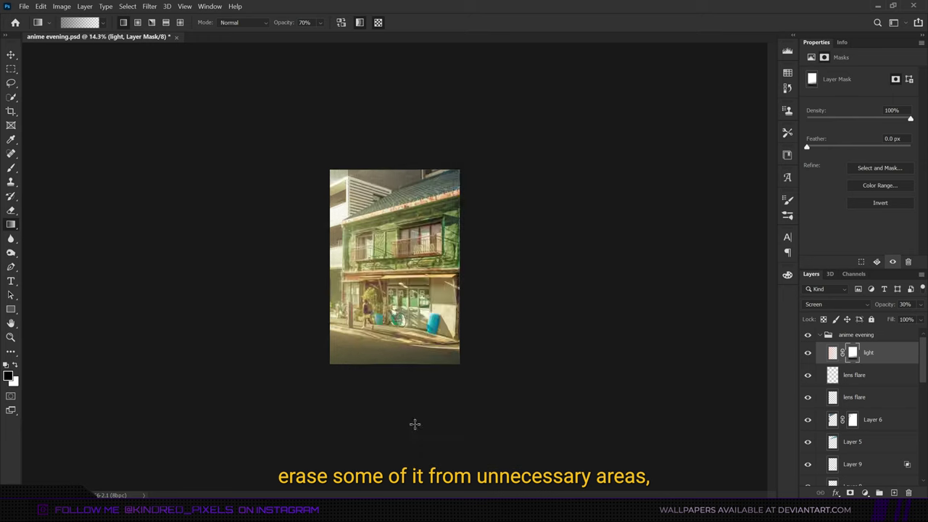
key(ctrl+0)
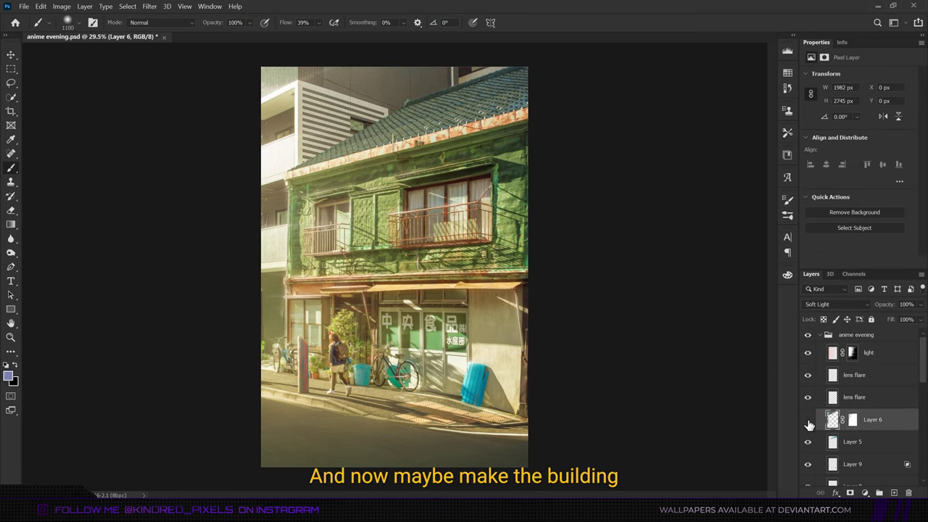
Toggle Layer 6's visibility to compare the back building.
click(809, 422)
click(808, 422)
click(808, 422)
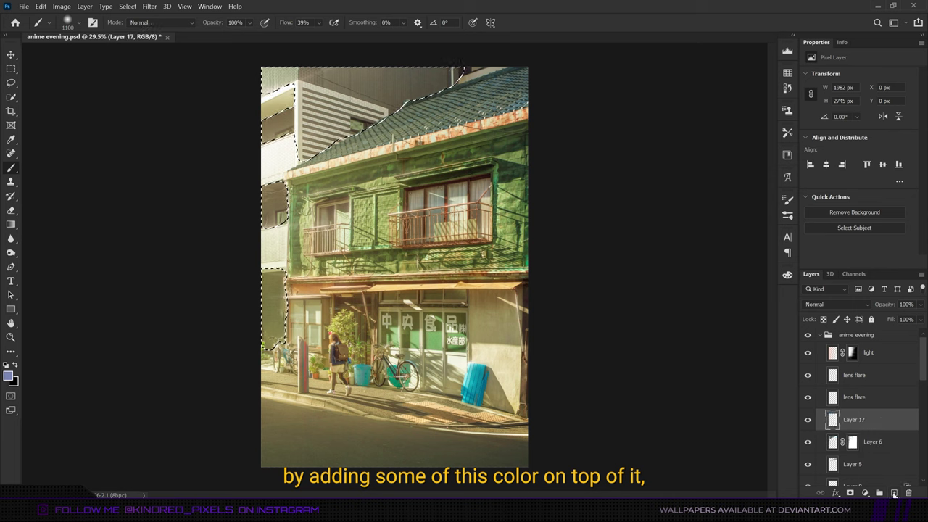
Fill the back-building selection with blue-grey, blended in Soft Light at 61% opacity.
click(8, 375)
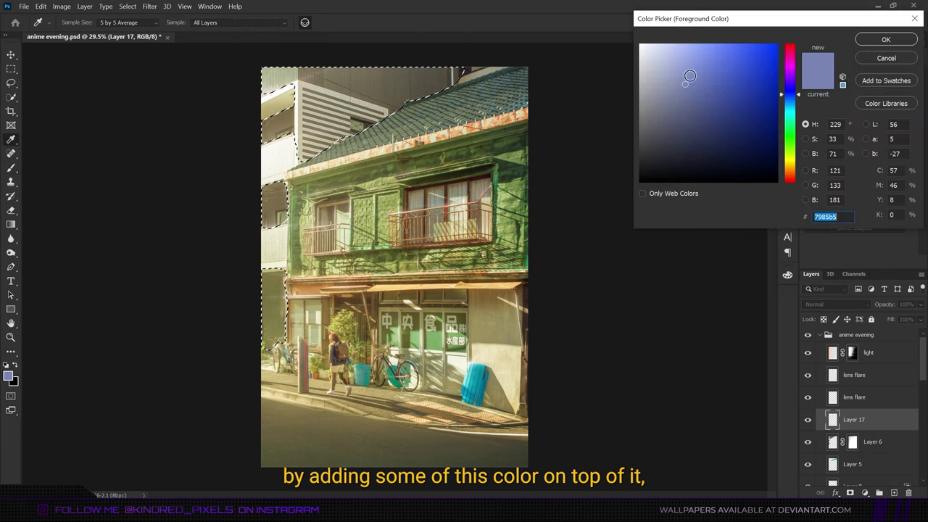
key(Return)
key(alt+BackSpace)
click(837, 304)
click(820, 355)
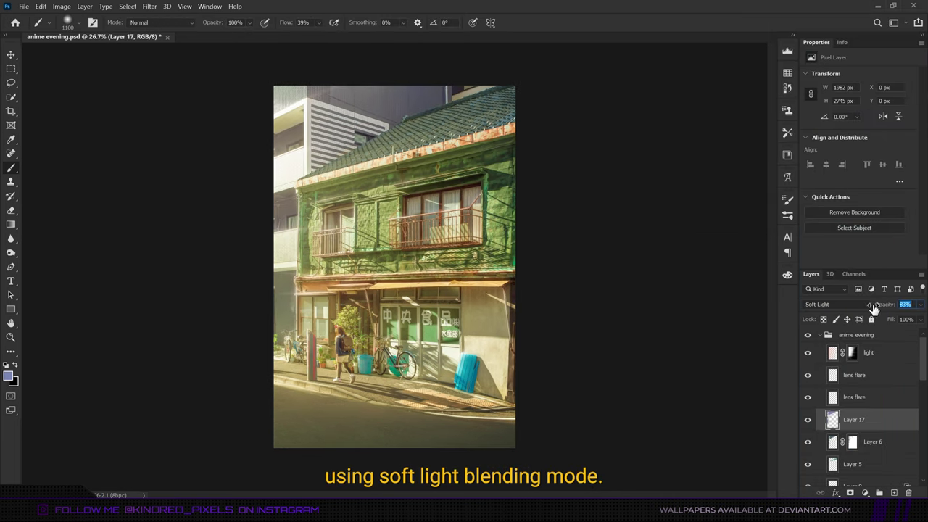
drag(874, 308, 857, 308)
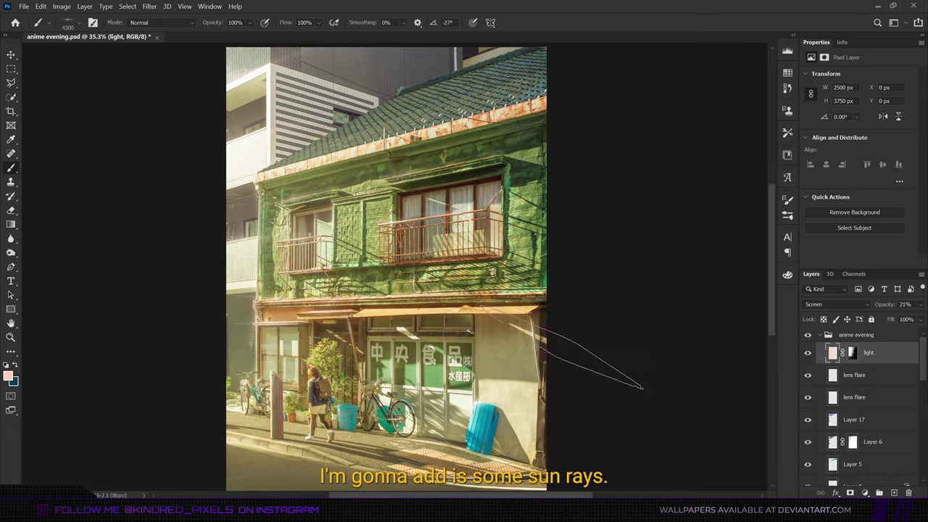
Create a new Screen-blended layer for the light dabs.
click(894, 493)
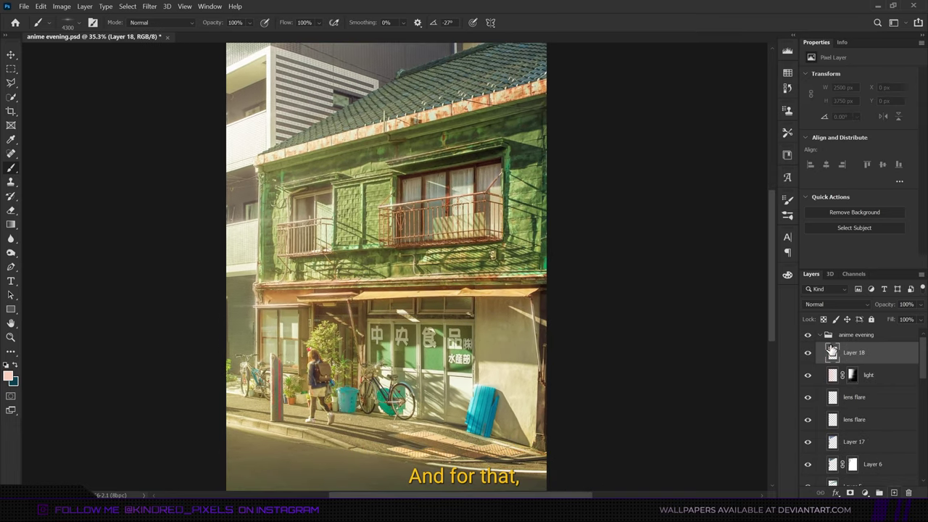
click(844, 304)
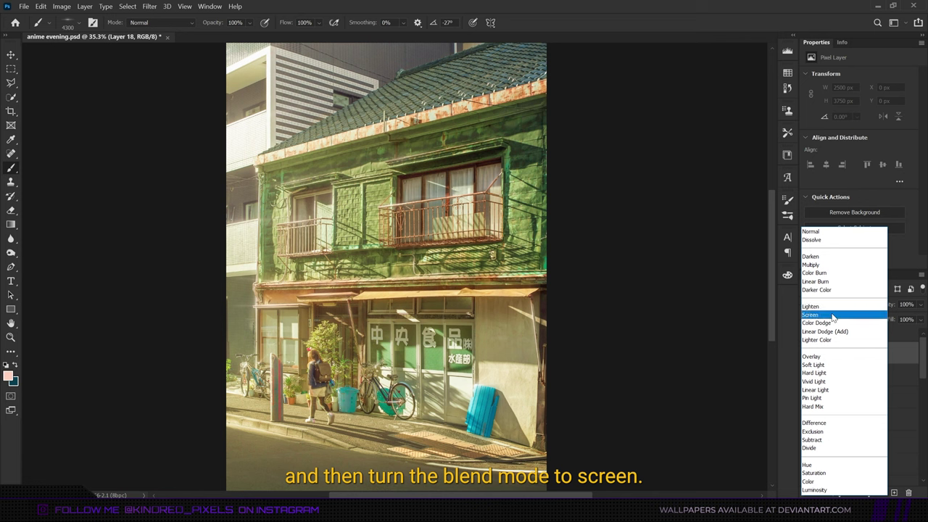
click(810, 406)
Choose the scattered 900 px brush preset.
click(68, 23)
click(39, 109)
click(357, 4)
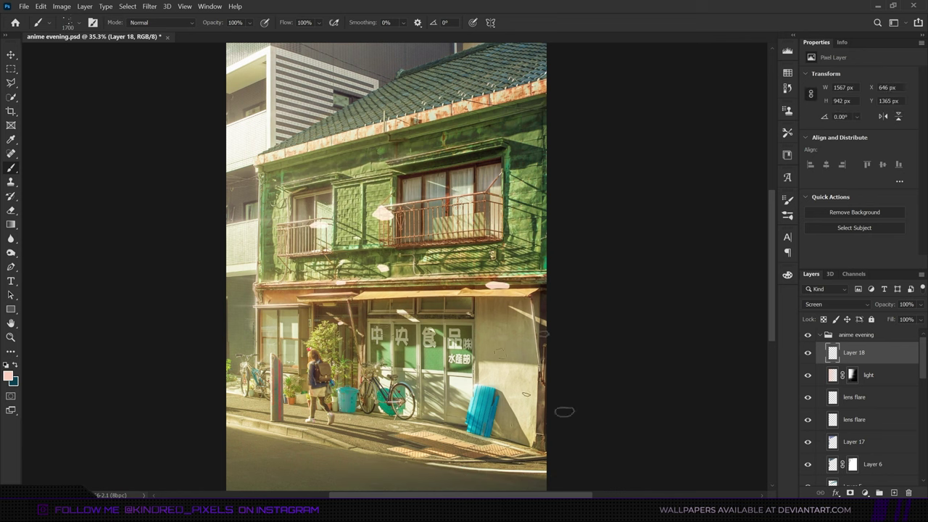
scroll(594, 395, down, 2)
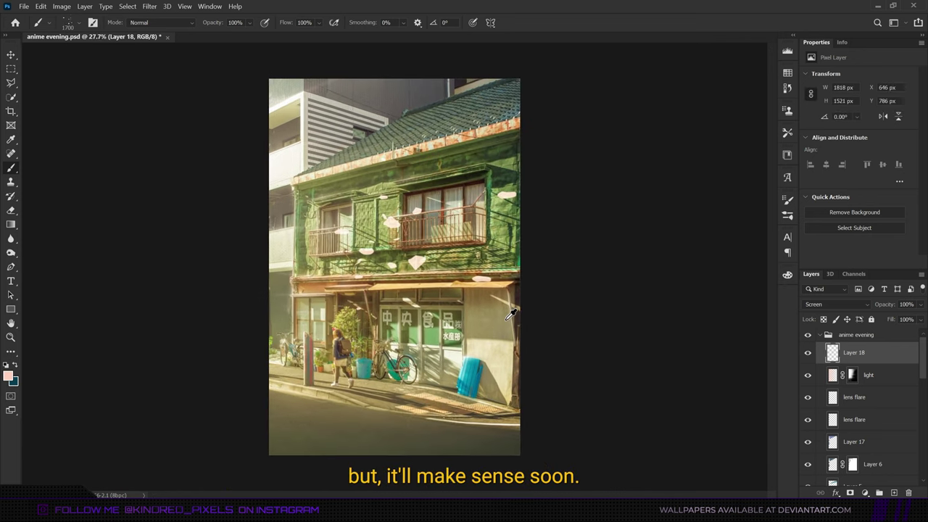
click(67, 24)
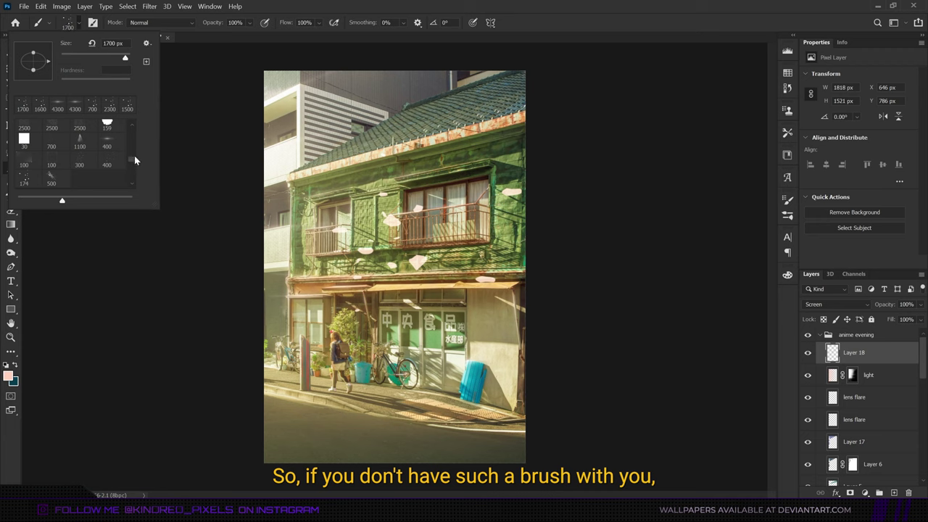
key(Escape)
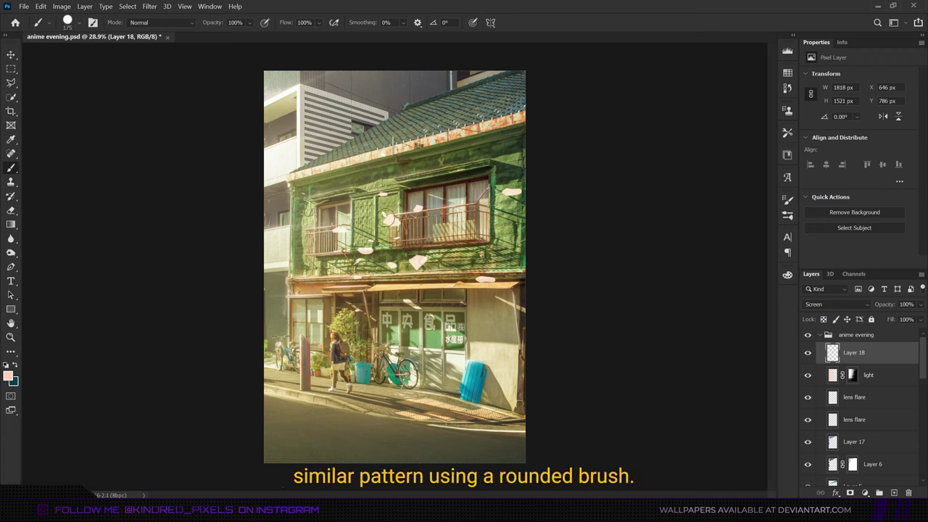
key(period)
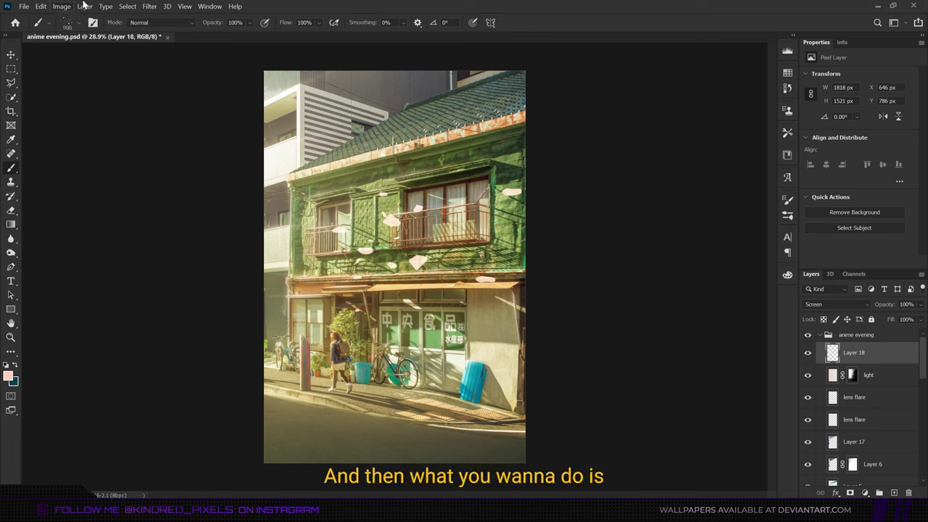
Apply a Zoom Radial Blur at amount 100 to the dabs, then repeat it once more.
click(149, 6)
mouse_move(269, 120)
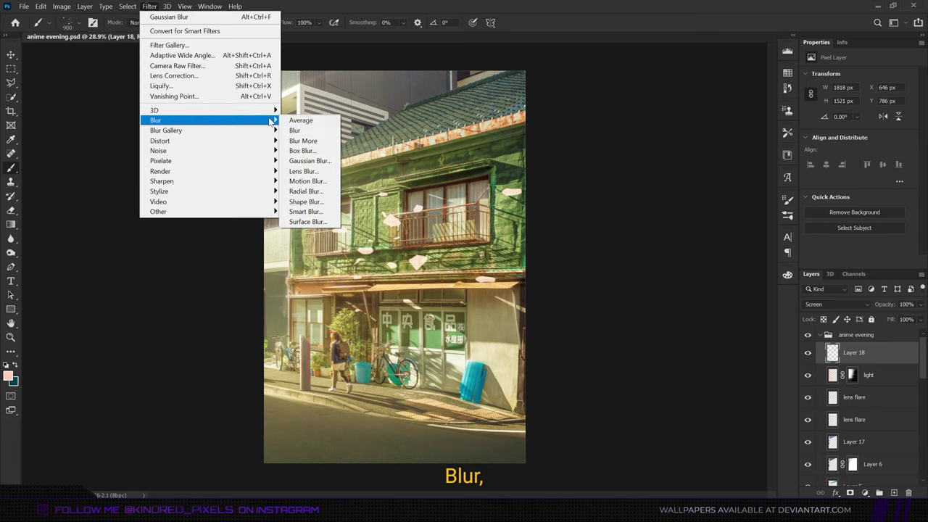
click(308, 192)
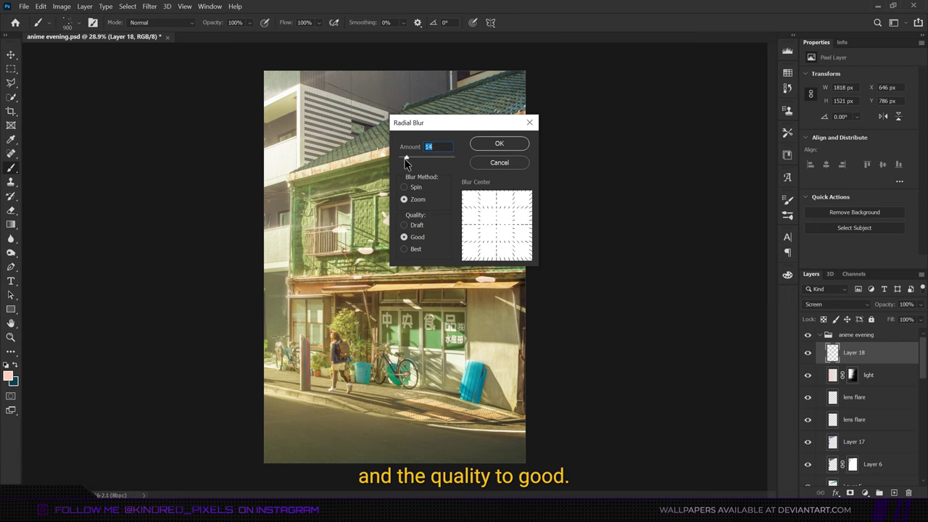
click(500, 144)
click(149, 6)
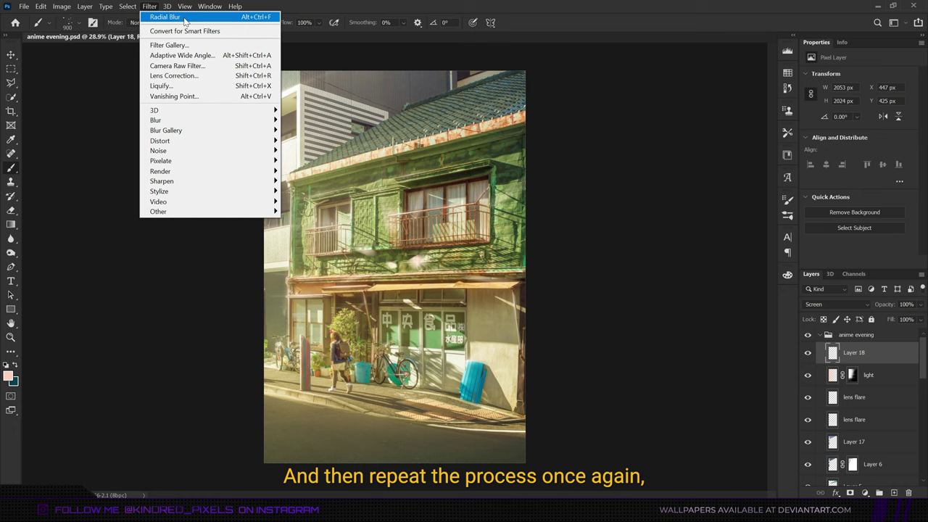
click(184, 19)
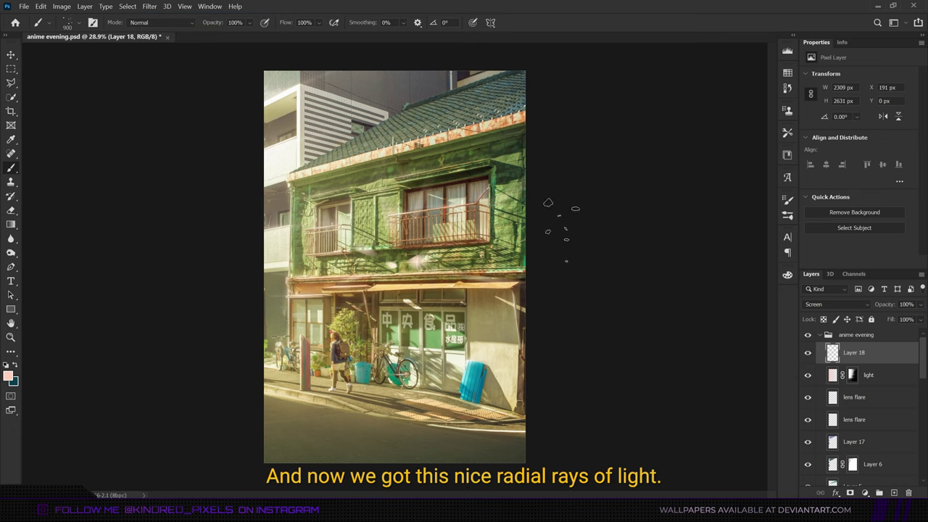
Rotate the rays layer about 88 degrees and shift it up-left so the rays cross the building.
key(ctrl+t)
drag(548, 310, 251, 377)
drag(434, 223, 328, 294)
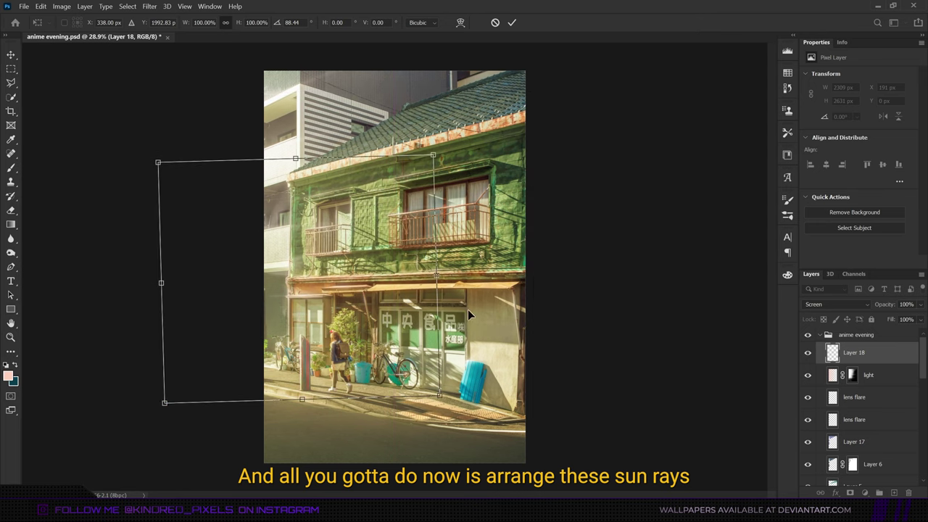
drag(472, 314, 525, 382)
mouse_move(576, 303)
mouse_down()
mouse_move(406, 456)
mouse_move(404, 315)
mouse_move(468, 343)
mouse_move(449, 290)
mouse_move(438, 318)
mouse_up()
key(Return)
key(b)
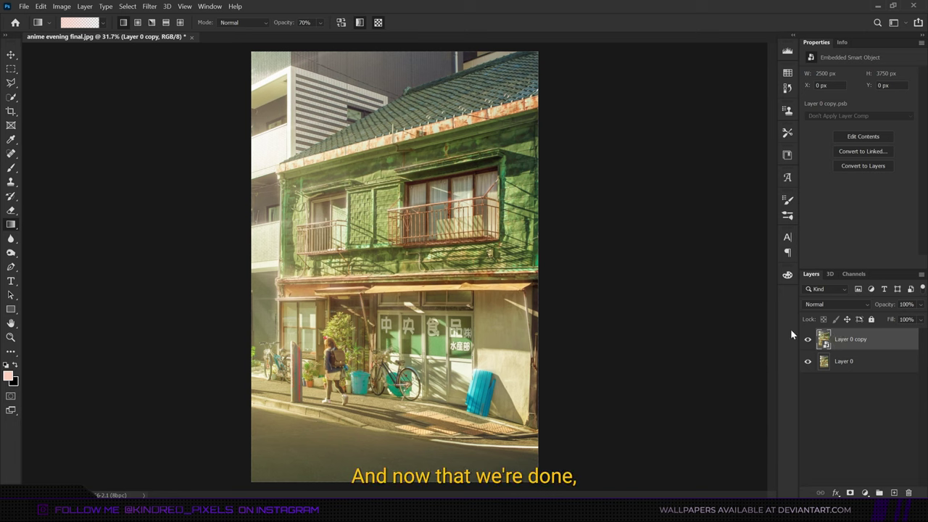
Apply Oil Paint with Stylization 0.5, Cleanliness 3.0, Scale 0.5, Bristle Detail 4.2, Shine 0.7.
click(150, 6)
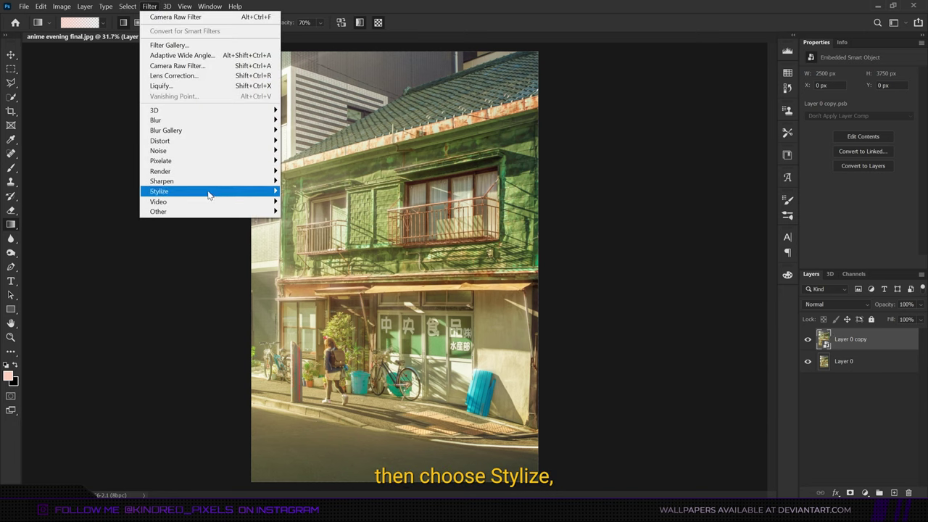
mouse_move(220, 192)
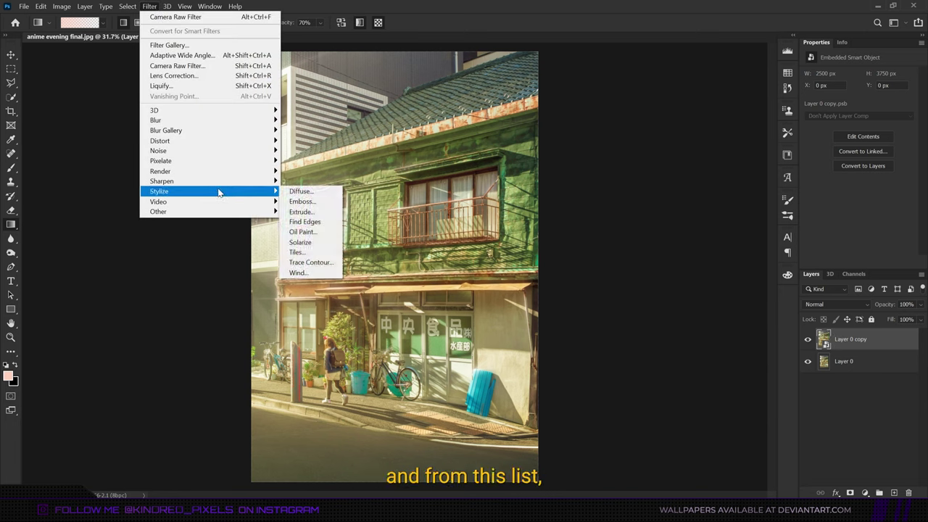
click(309, 235)
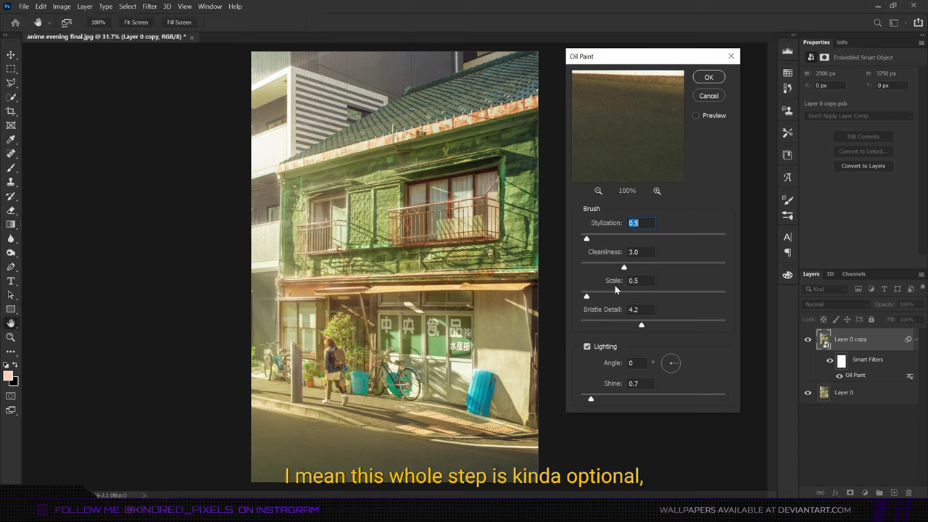
click(708, 77)
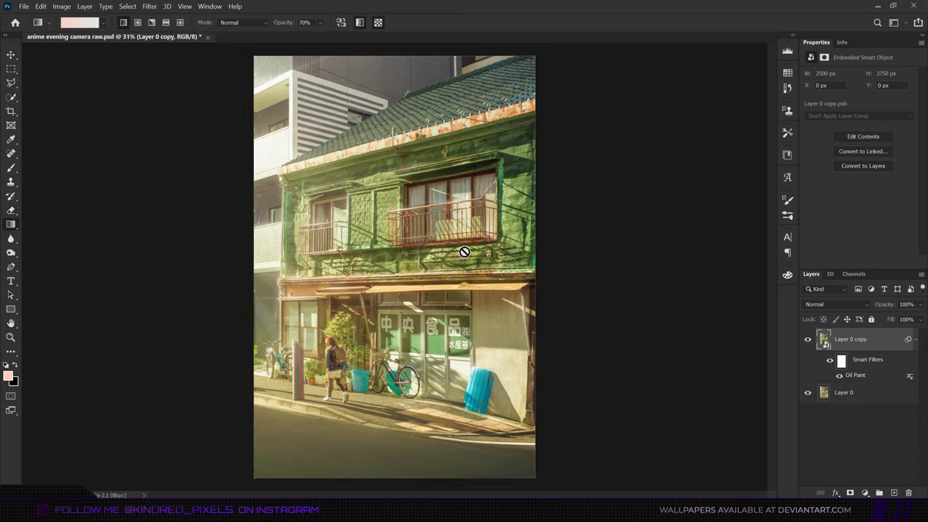
Add a Brightness/Contrast adjustment layer on top of the oil-painted image.
scroll(464, 250, up, 3)
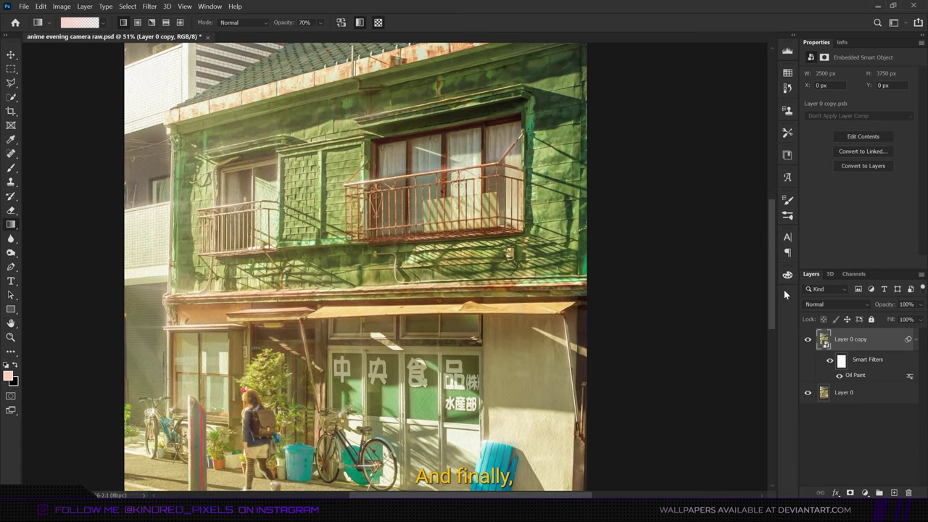
click(865, 492)
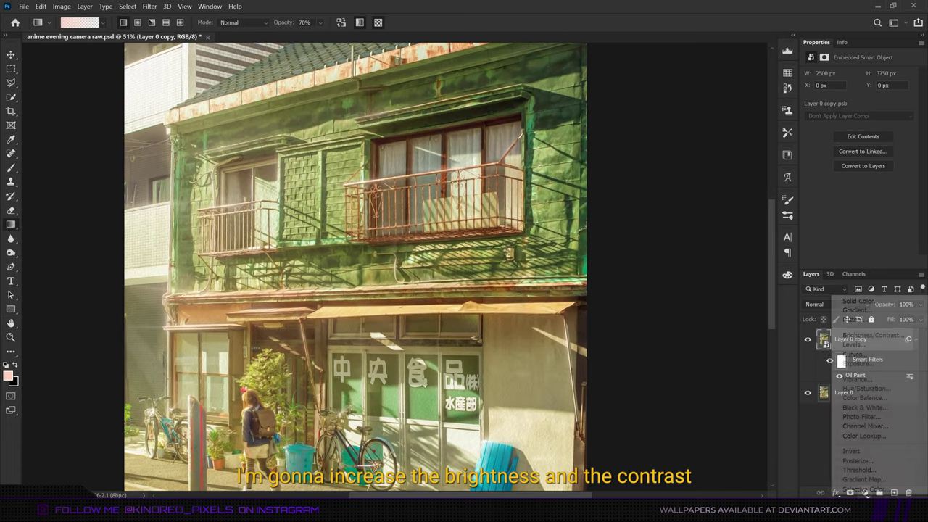
click(868, 333)
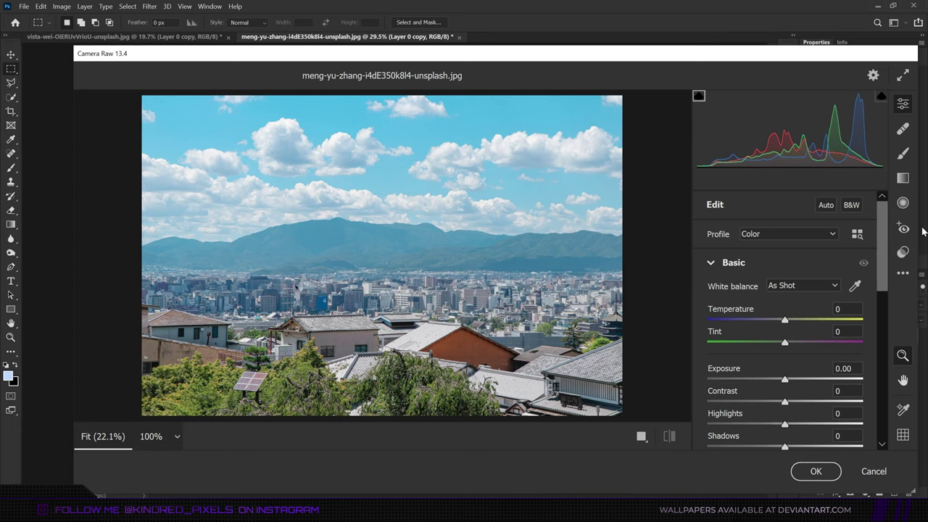
Apply the Anime baseplate preset and adjust the Basic sliders, raising Blacks to +100.
click(752, 368)
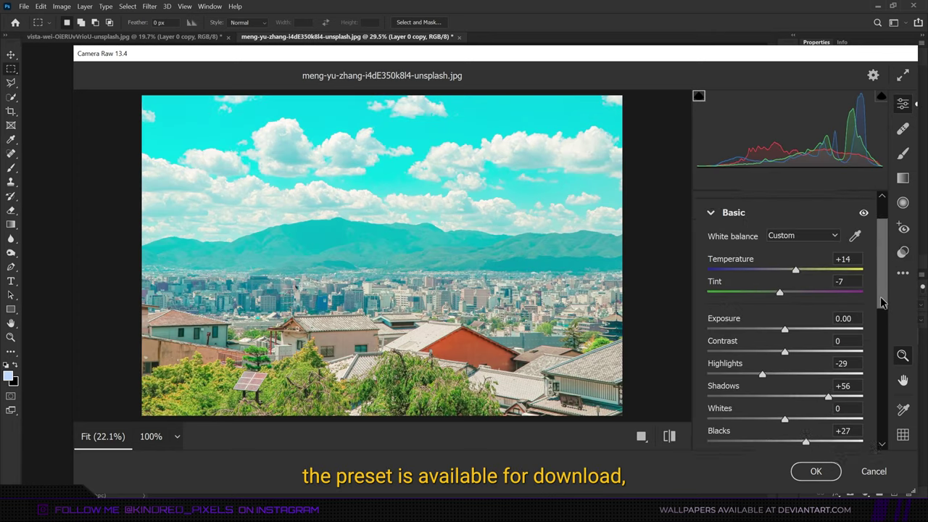
scroll(790, 272, down, 1)
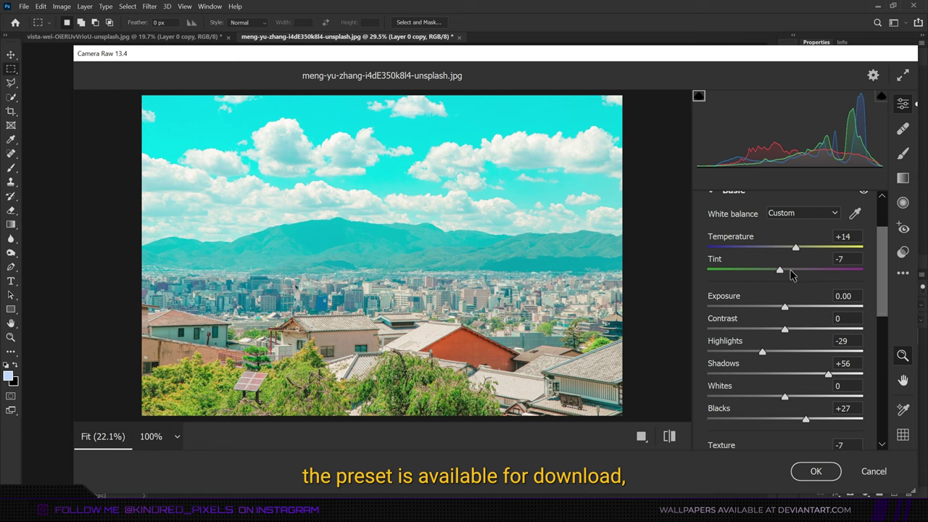
drag(790, 270, 873, 294)
scroll(801, 274, down, 3)
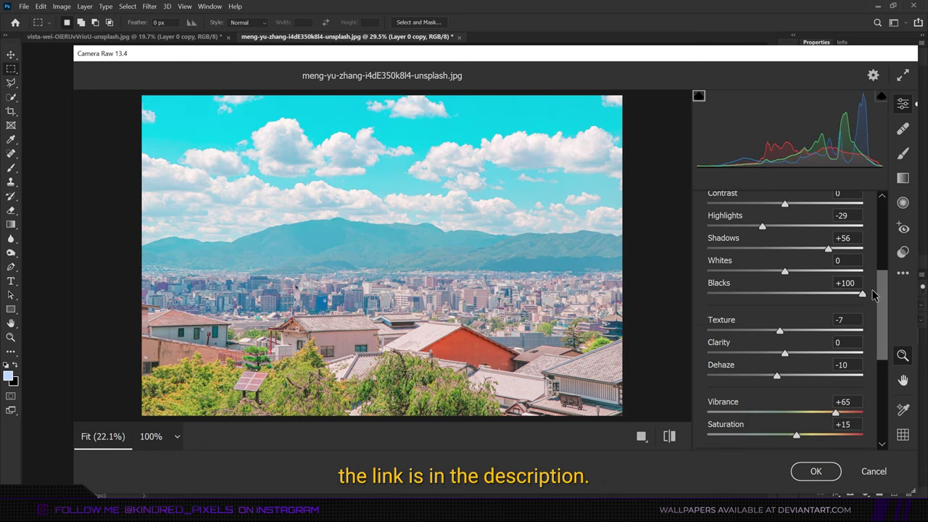